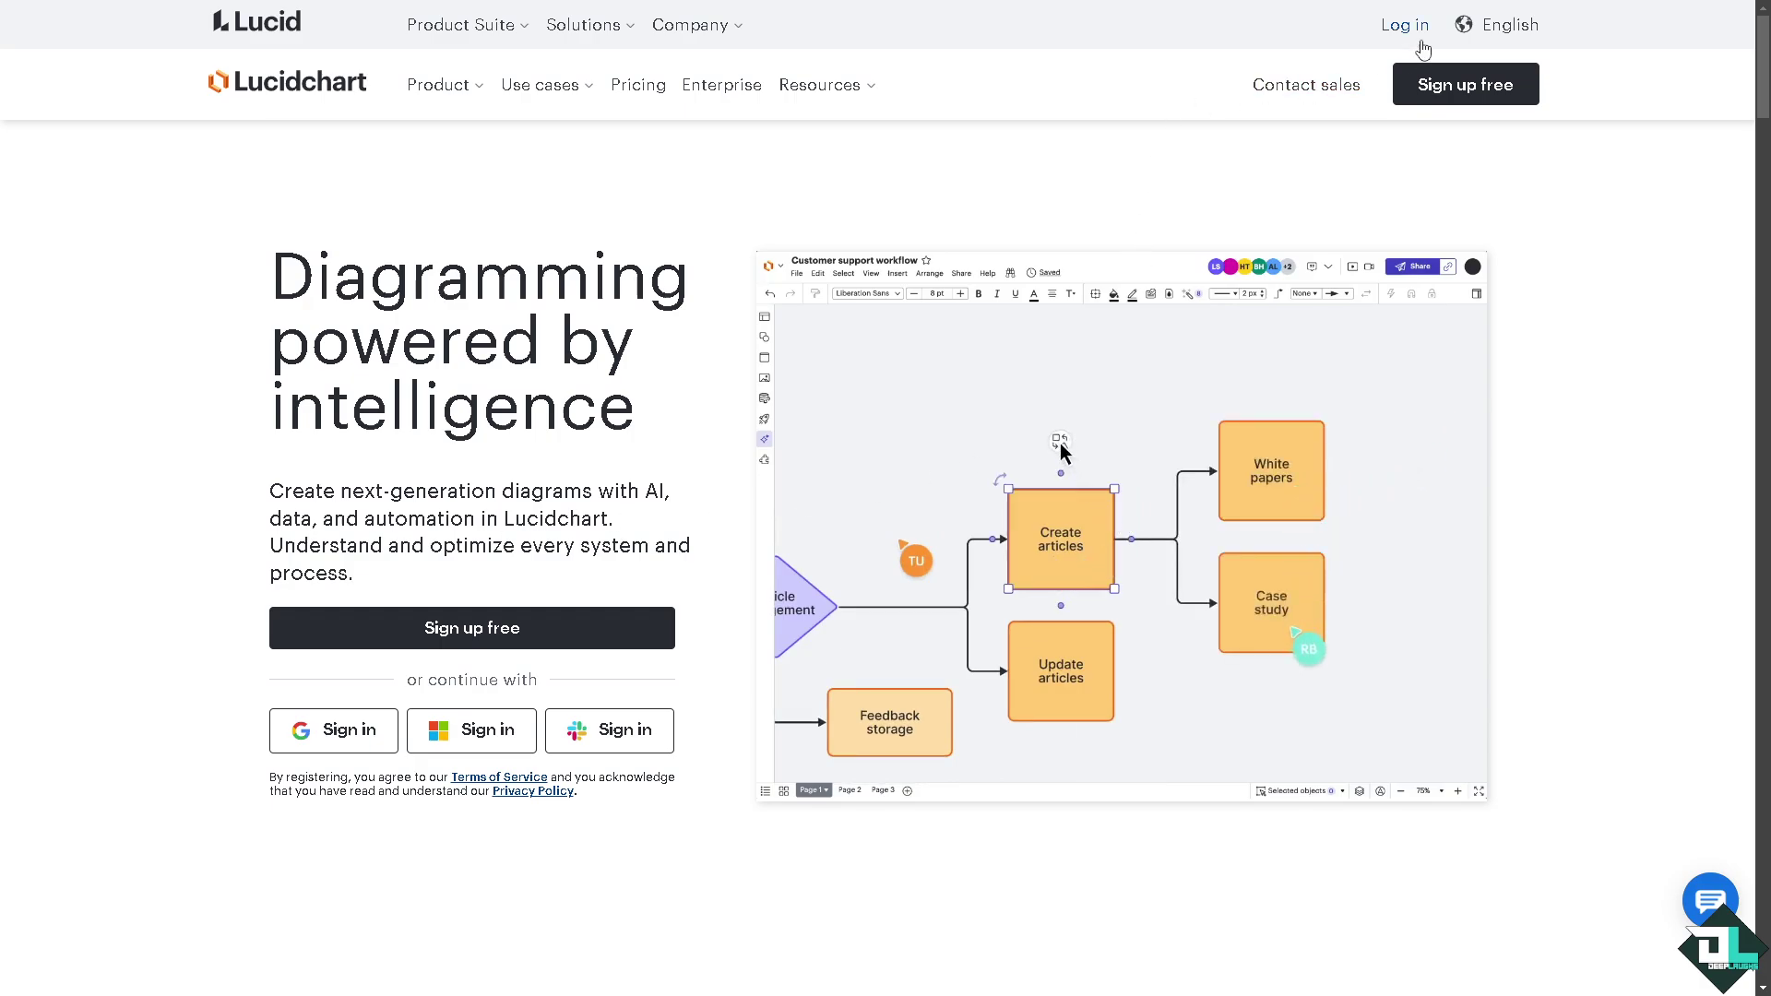
Go from the Lucid login page through the Bundle & save pricing to start the Individual Bundle free trial
{"action": "left_click", "coordinate": [1406, 32]}
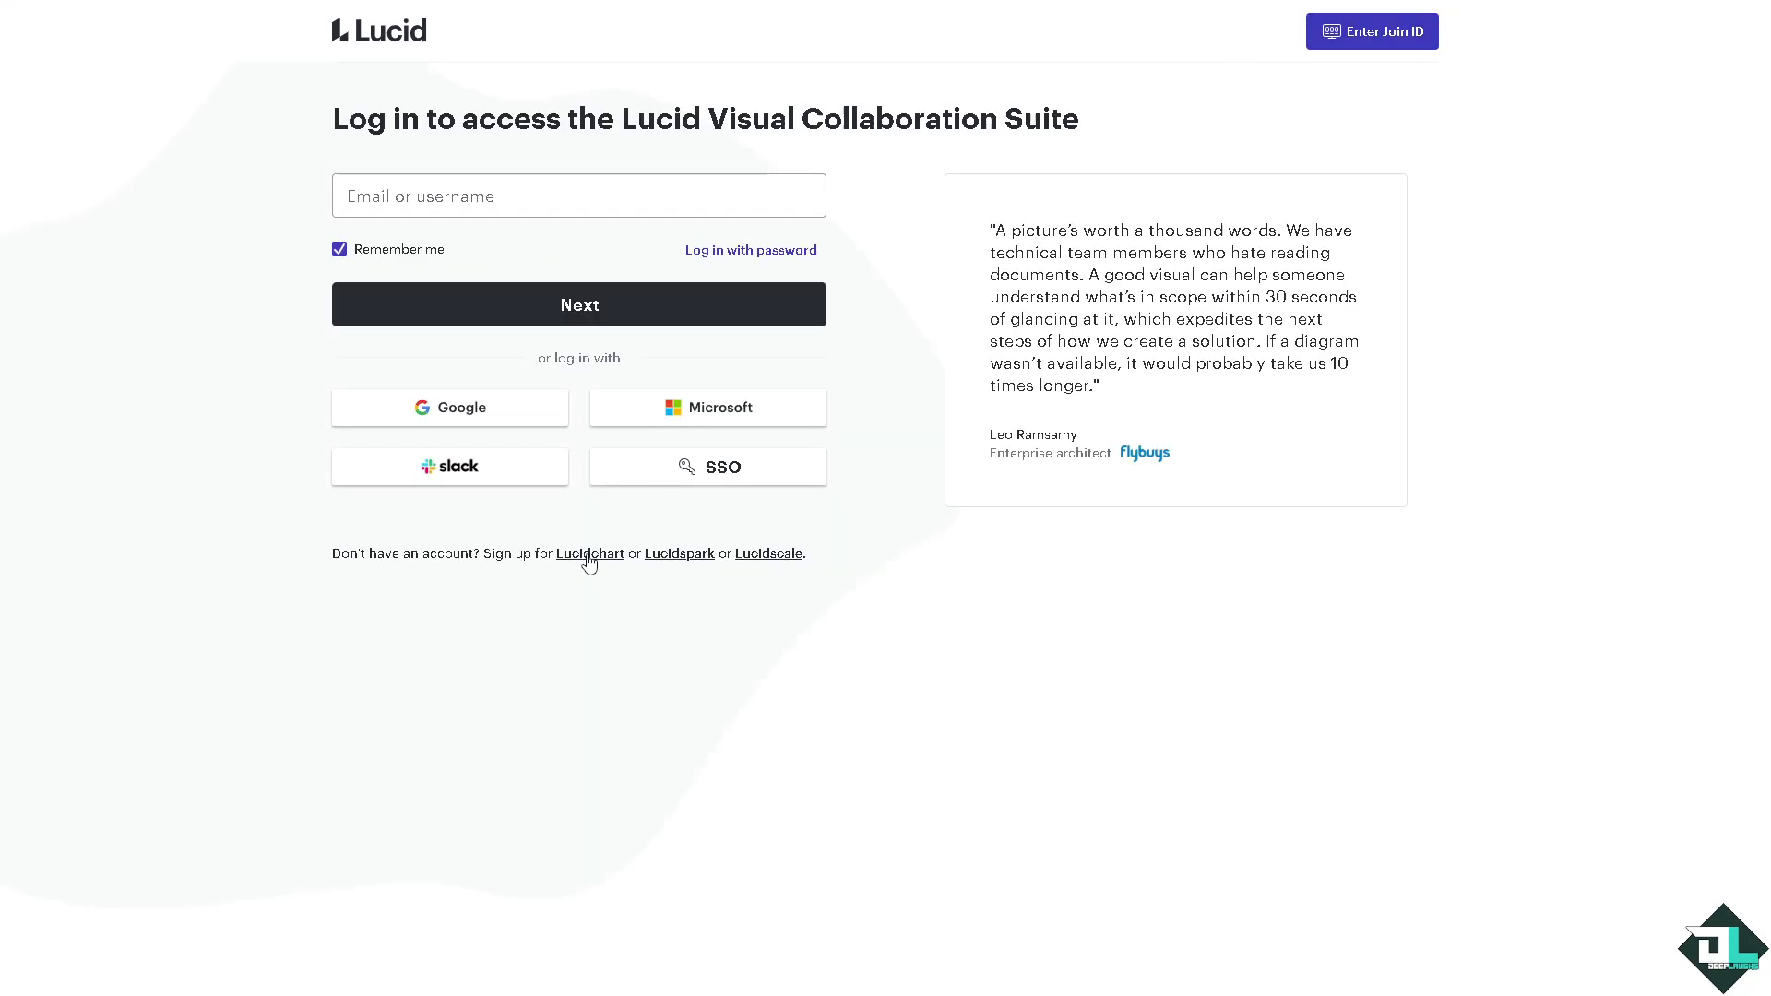
{"action": "left_click", "coordinate": [587, 554]}
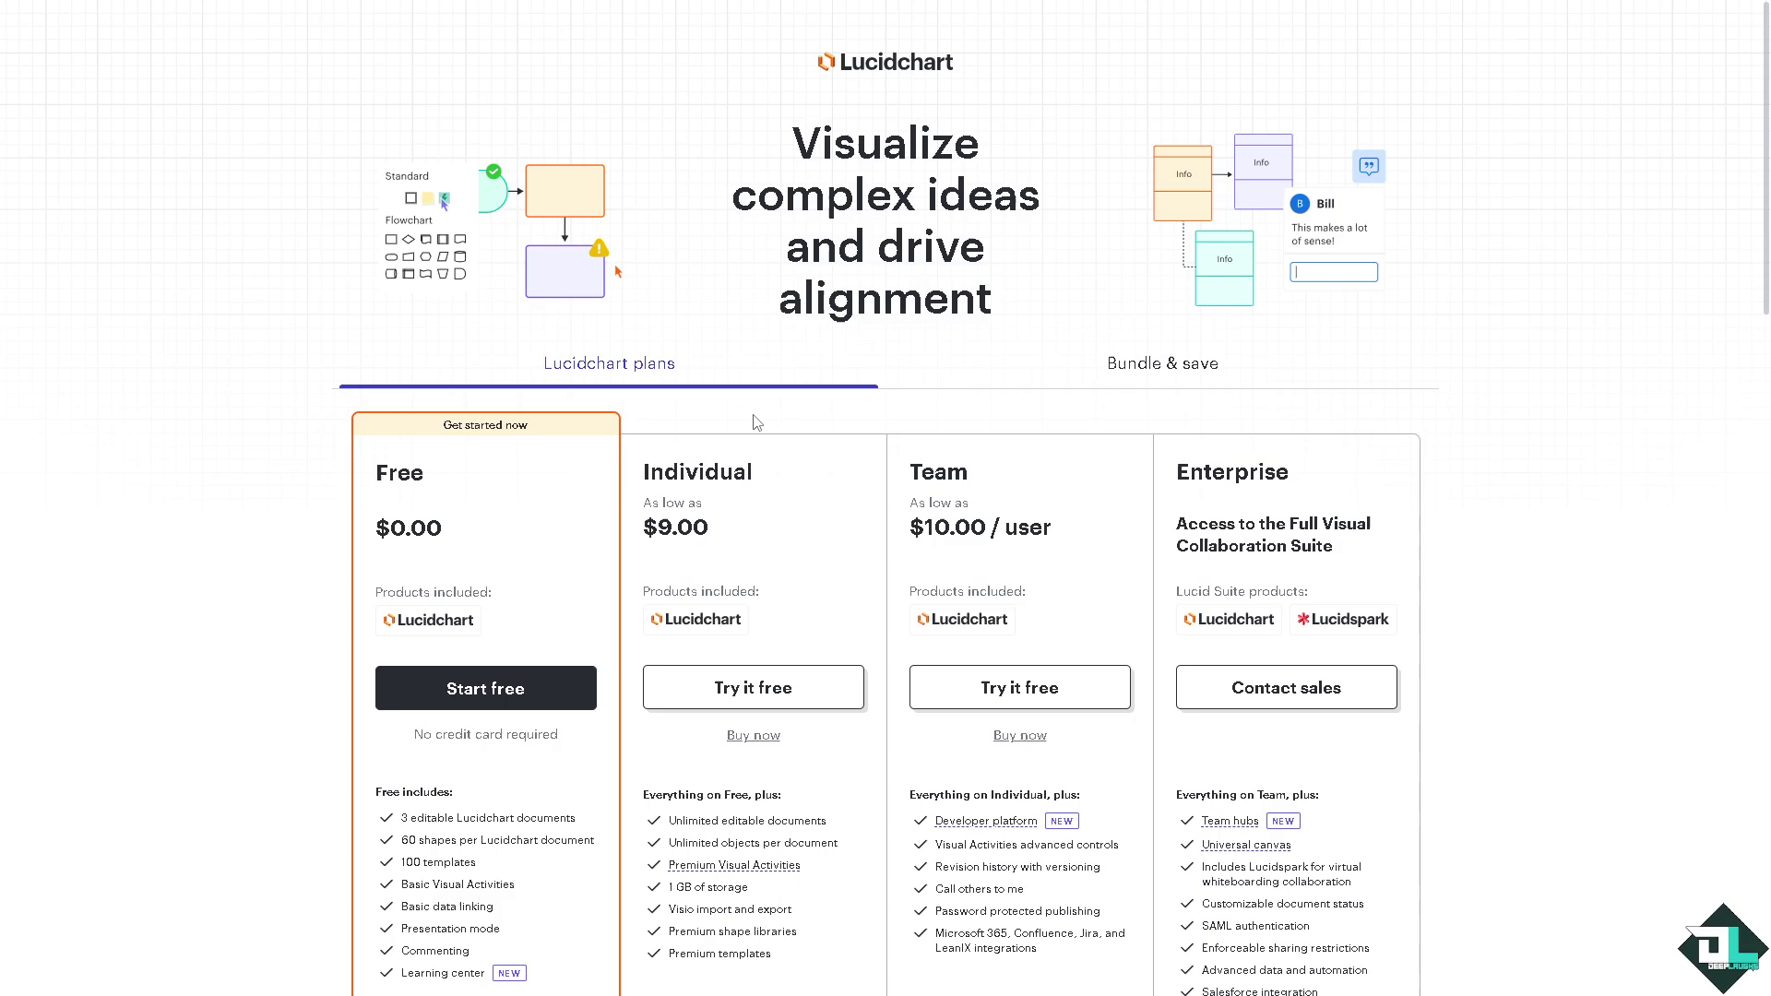
{"action": "left_click", "coordinate": [1173, 369]}
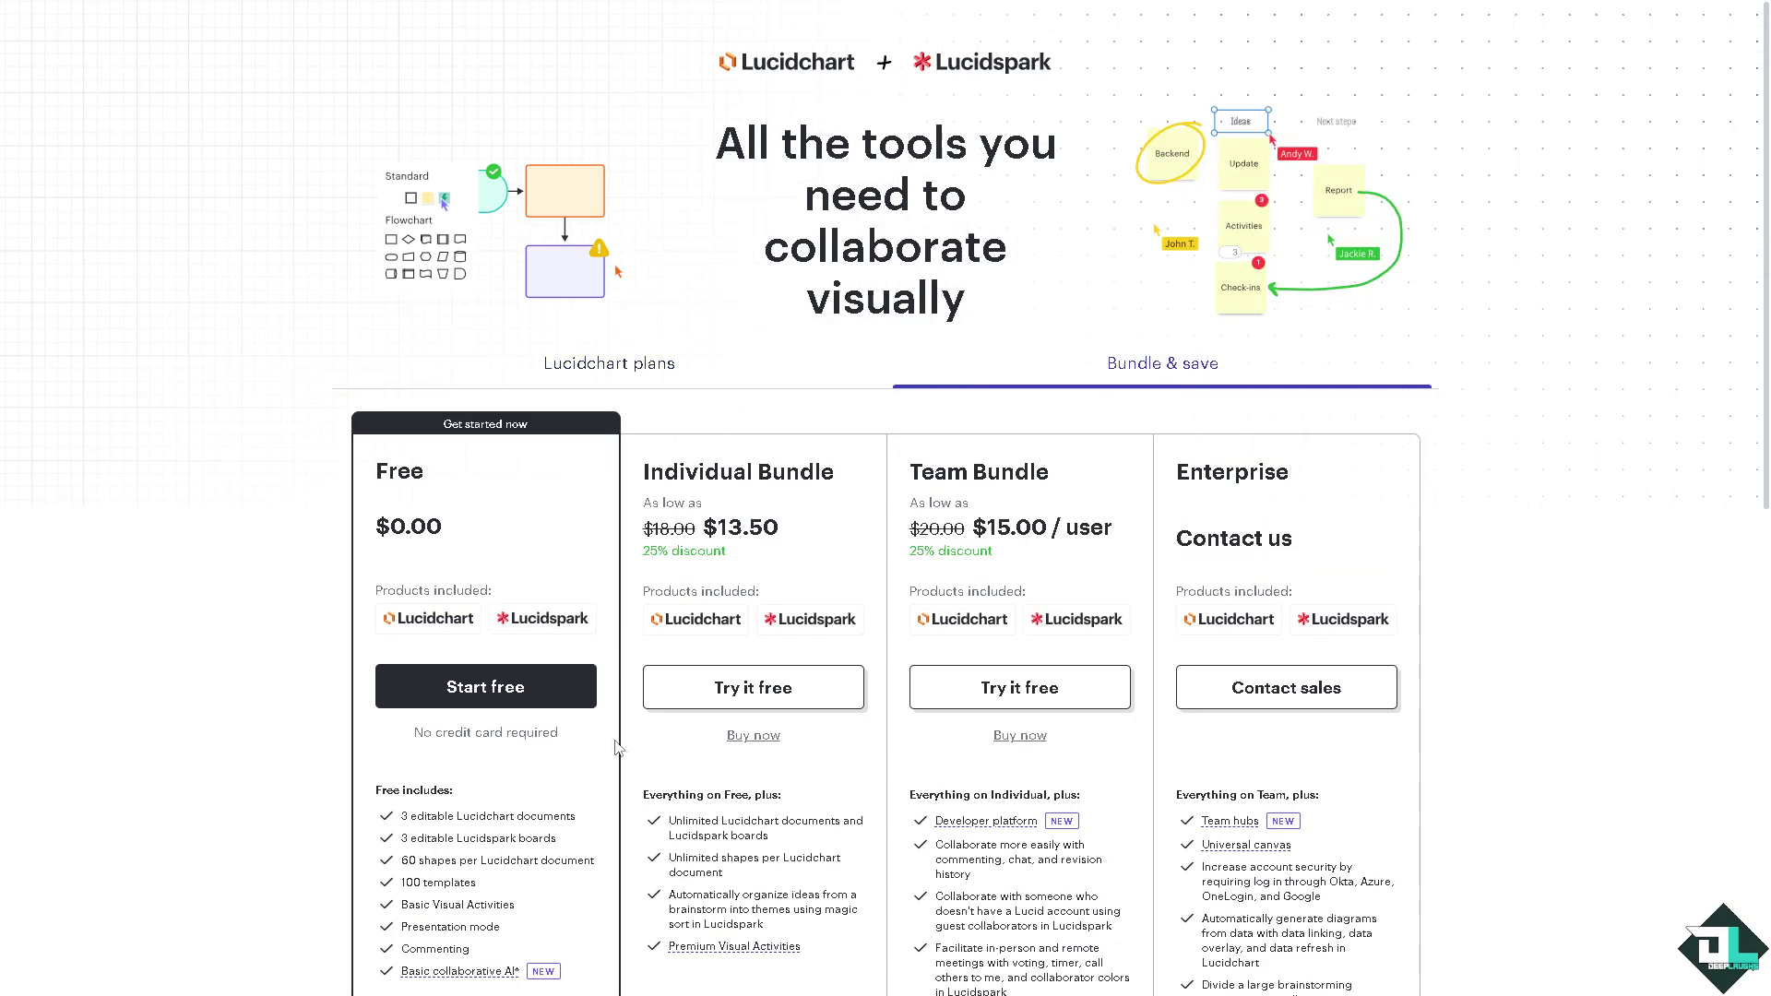
{"action": "left_click", "coordinate": [692, 684]}
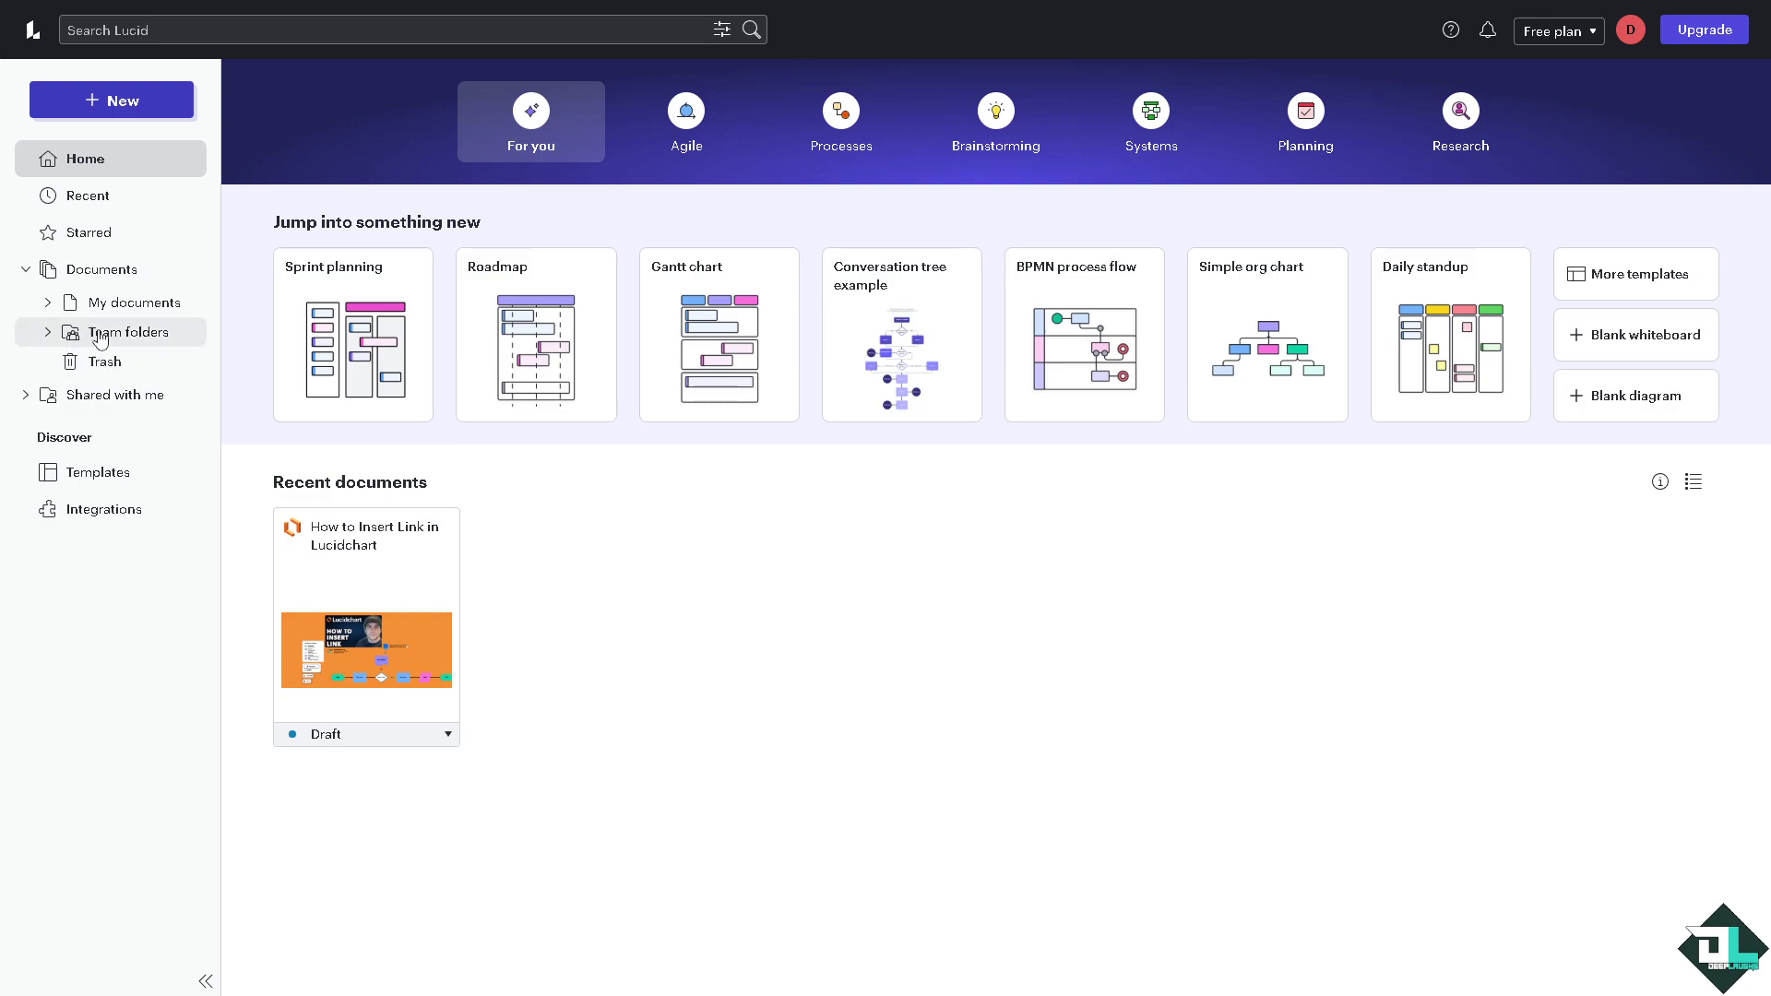
Look over the New > Lucidchart options, then open the 'How to Insert Link in Lucidchart' draft
{"action": "left_click", "coordinate": [138, 101]}
{"action": "mouse_move", "coordinate": [164, 164]}
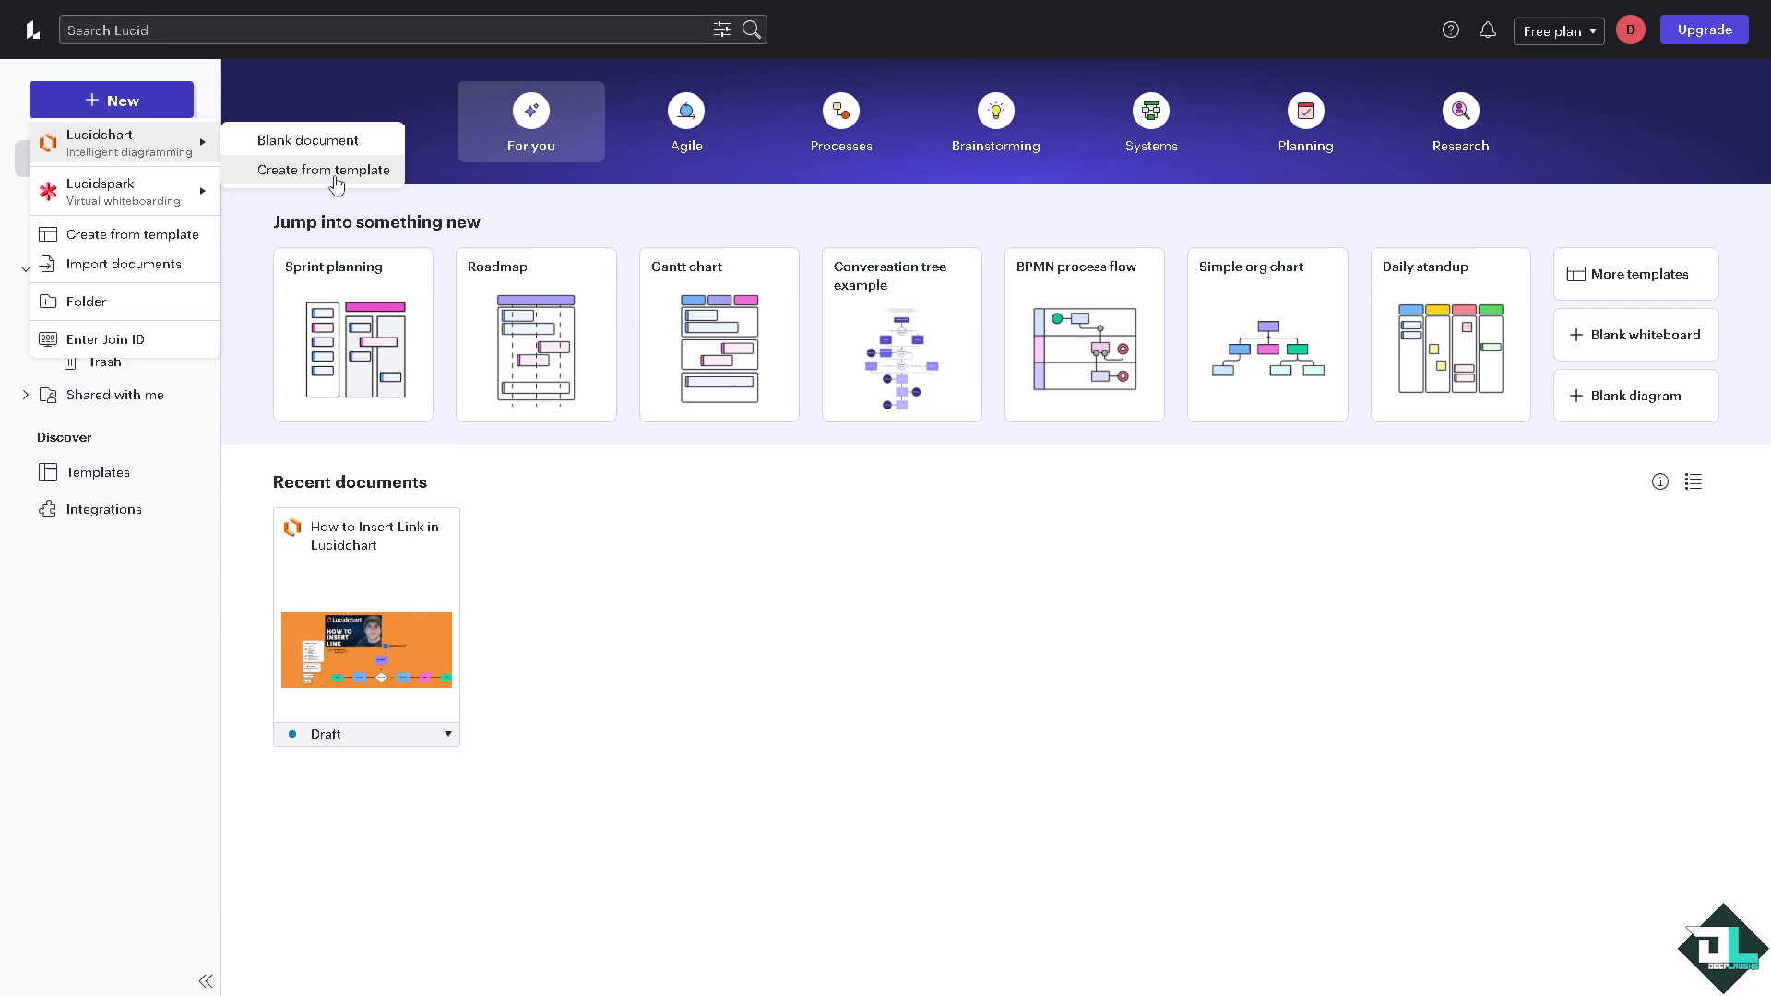
{"action": "left_click", "coordinate": [795, 740]}
{"action": "mouse_move", "coordinate": [392, 639]}
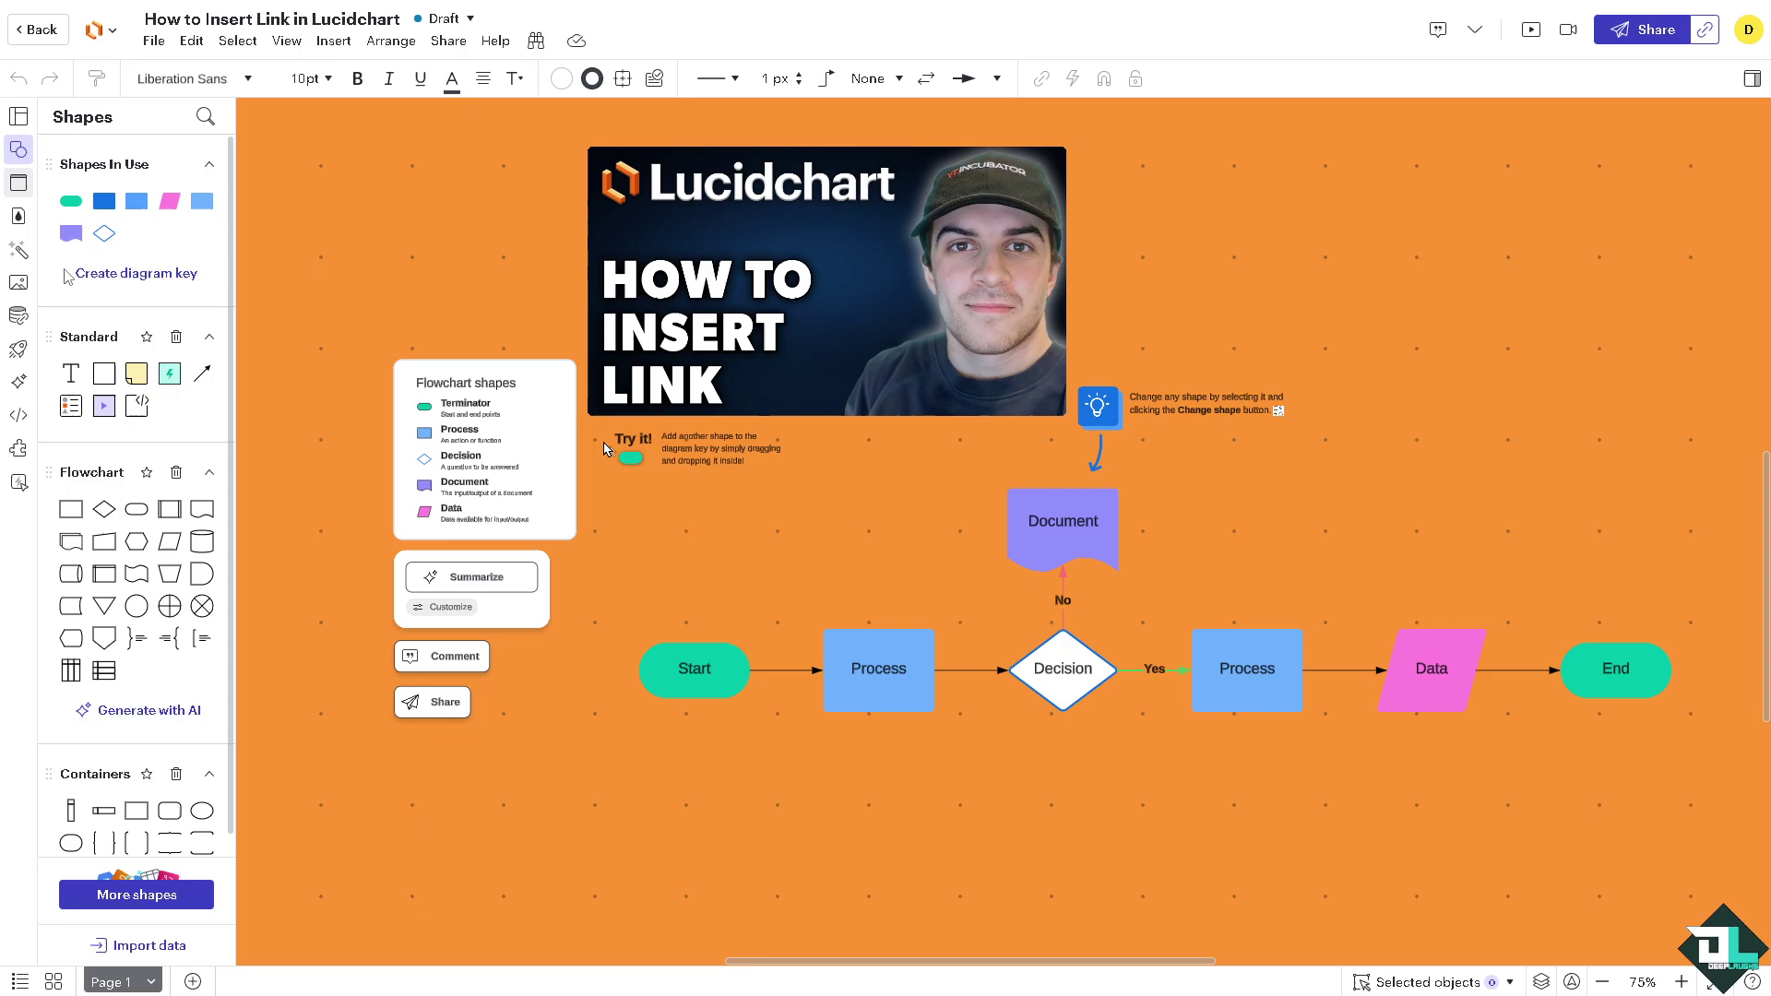
Add a text box beside the Document shape with the pasted title at 30 pt
{"action": "left_click_drag", "start_coordinate": [93, 371], "coordinate": [997, 525]}
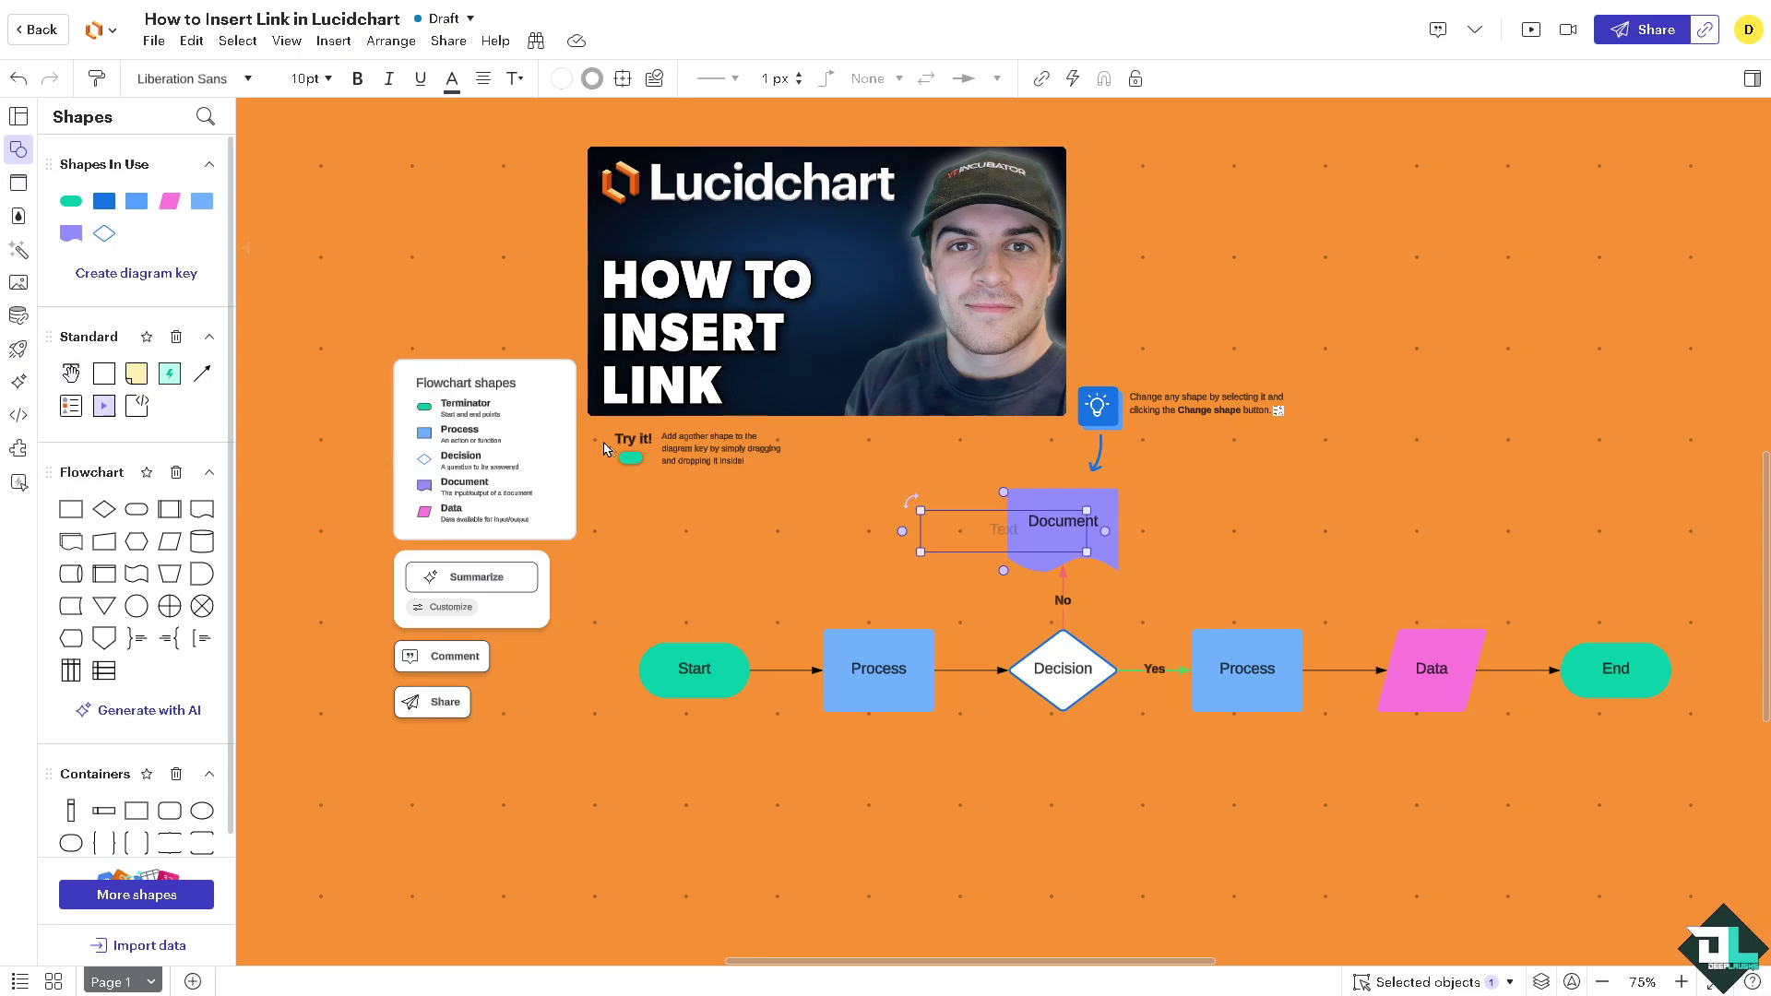
{"action": "type", "text": "How to Insert Link in Lucidchart"}
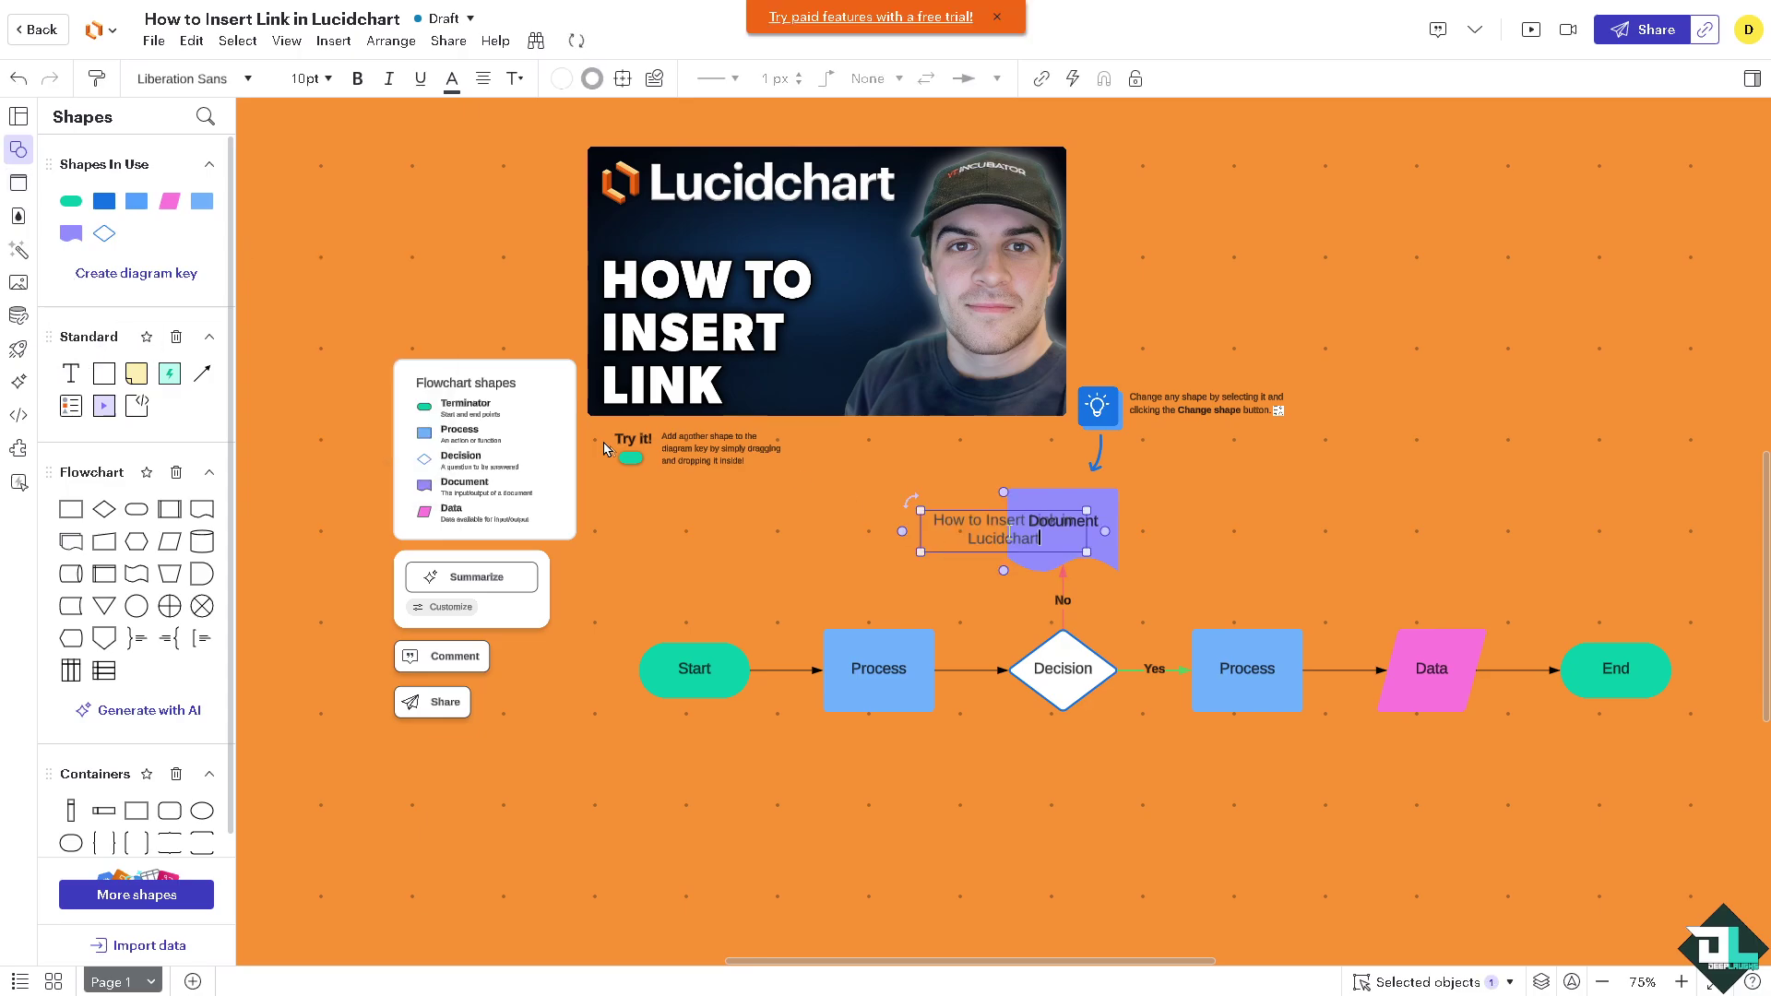
{"action": "left_click_drag", "start_coordinate": [998, 525], "coordinate": [756, 521]}
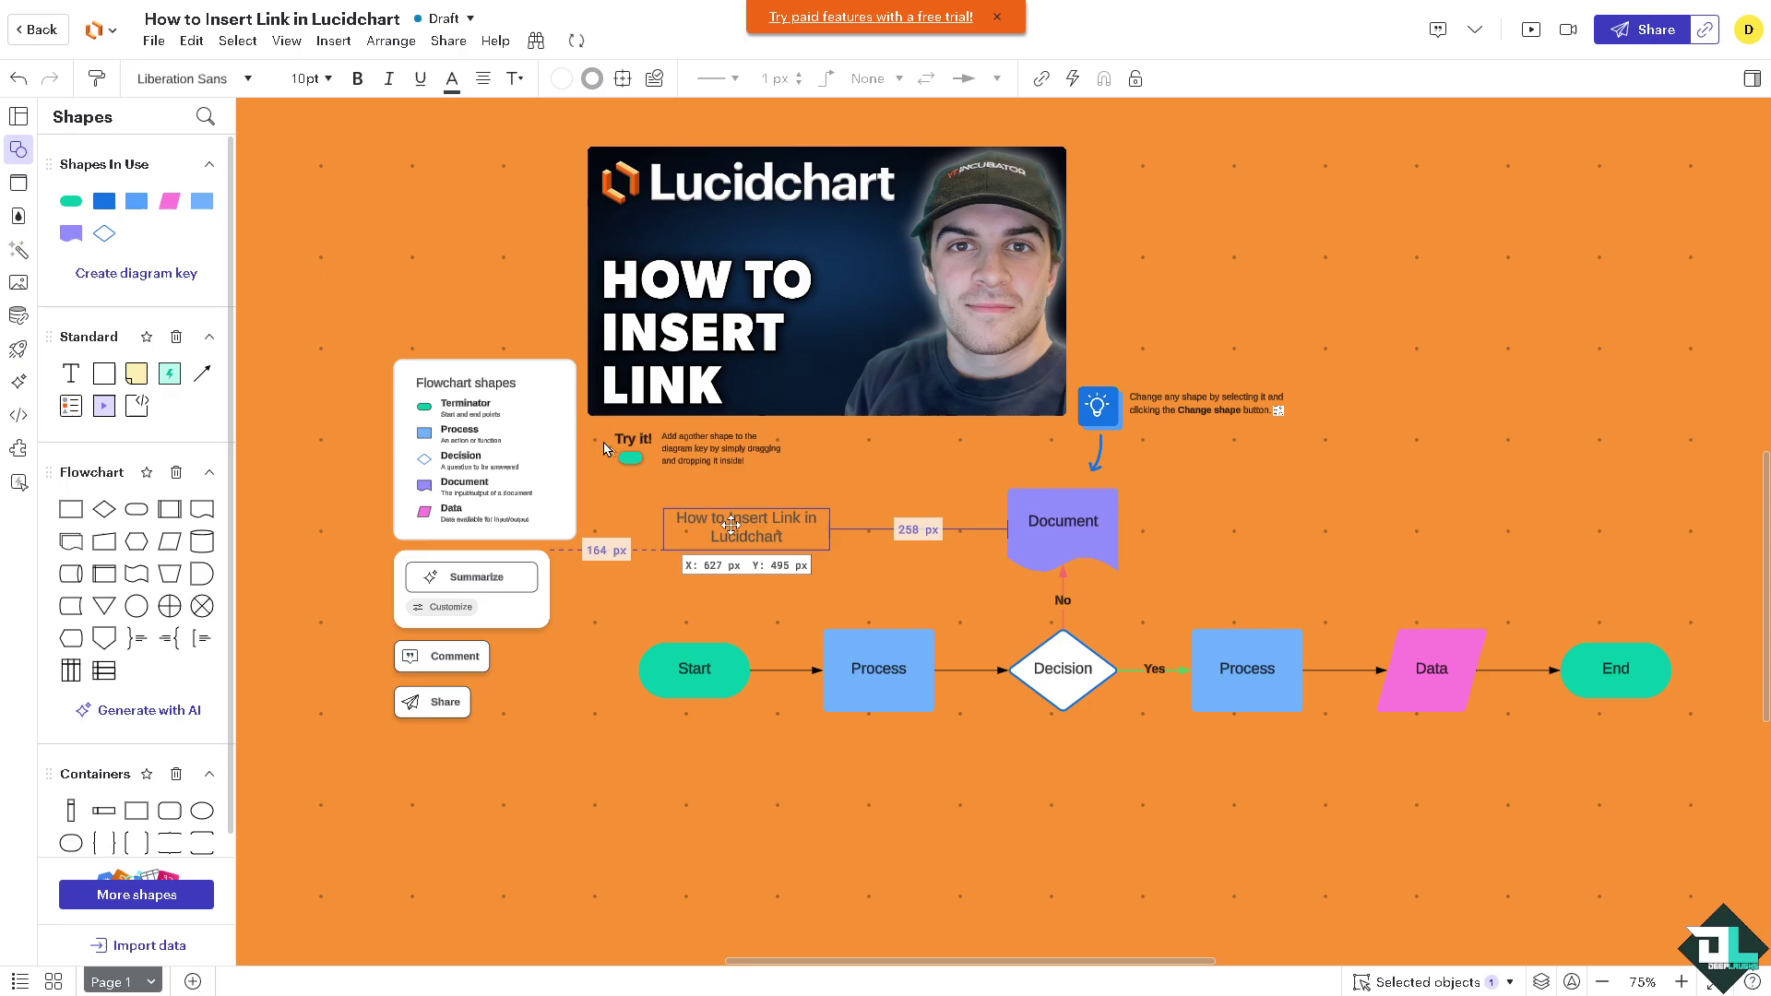
{"action": "double_click", "coordinate": [756, 522]}
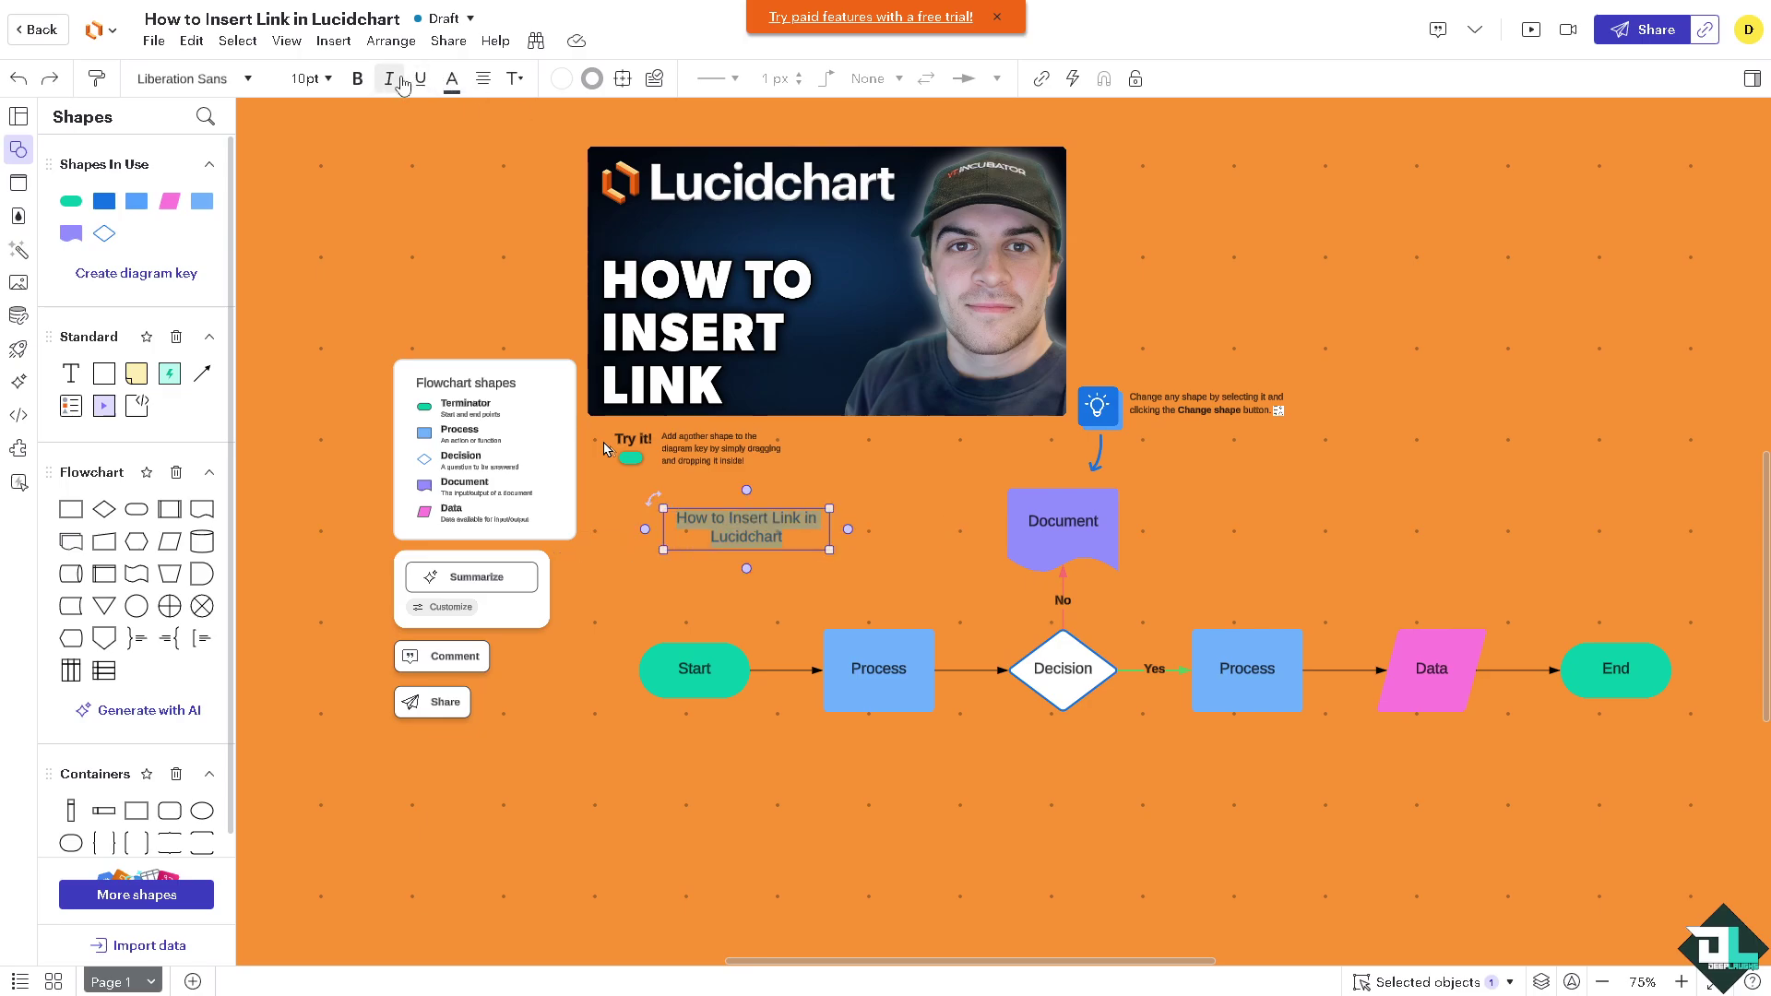
{"action": "left_click", "coordinate": [304, 79]}
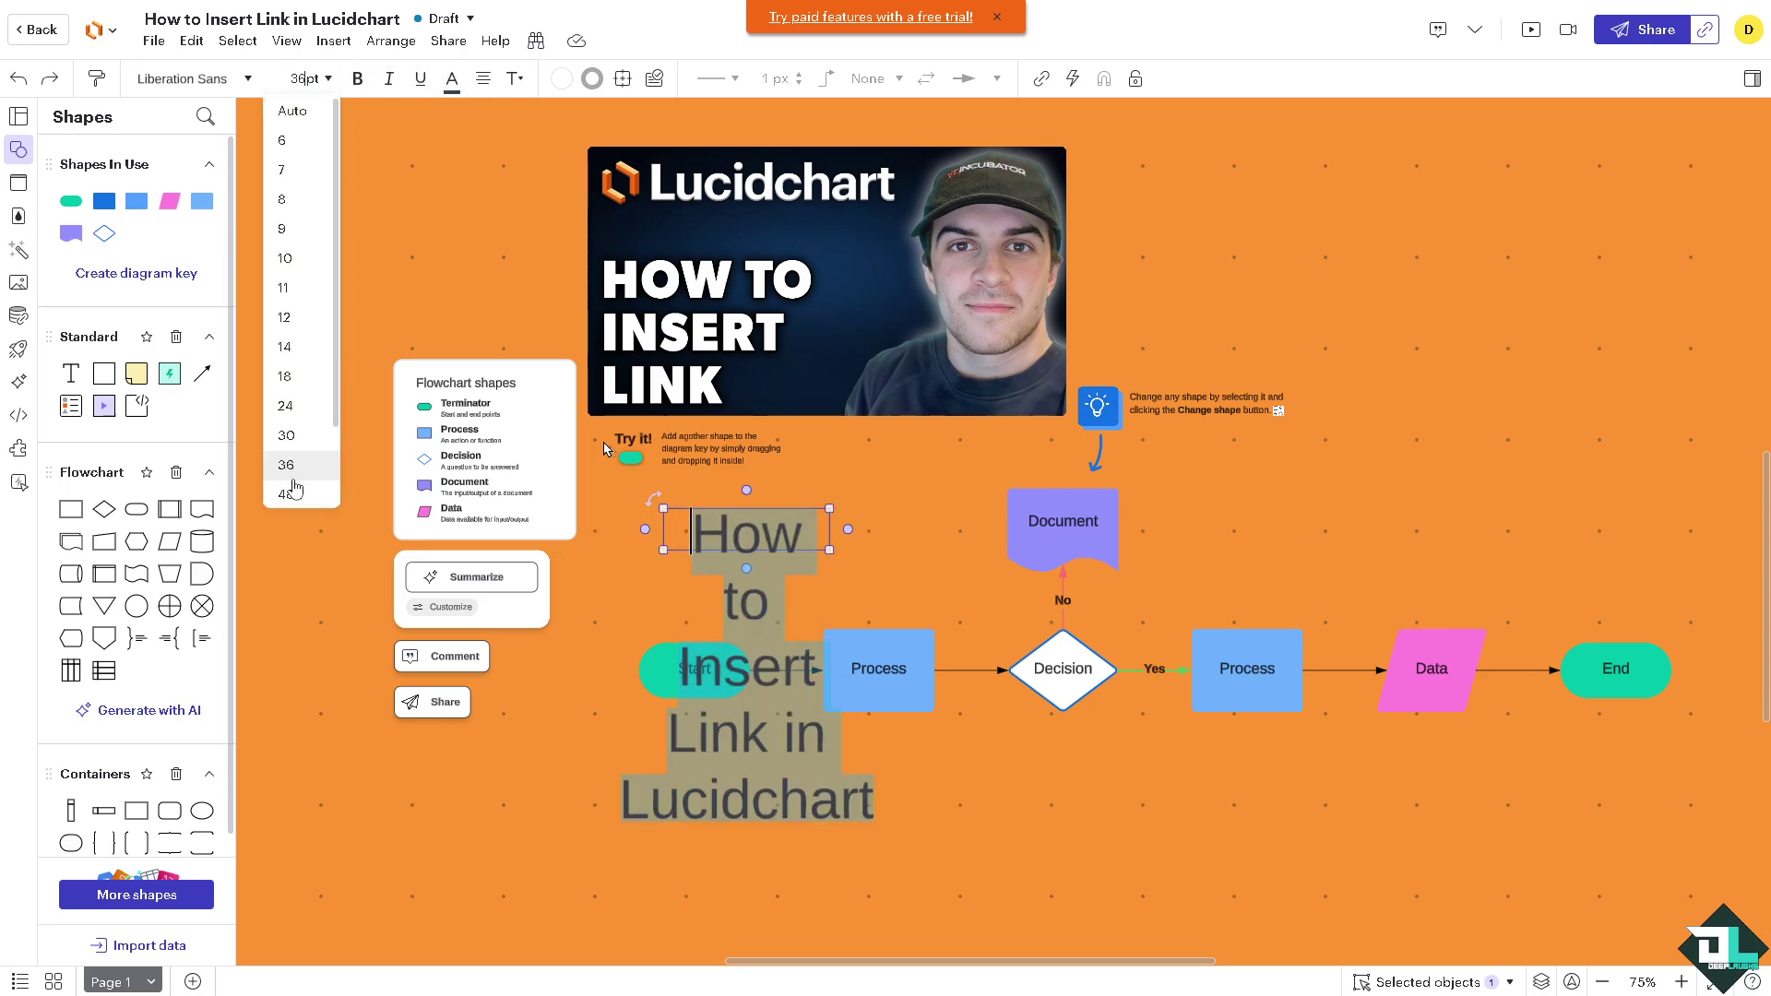
{"action": "left_click", "coordinate": [306, 437]}
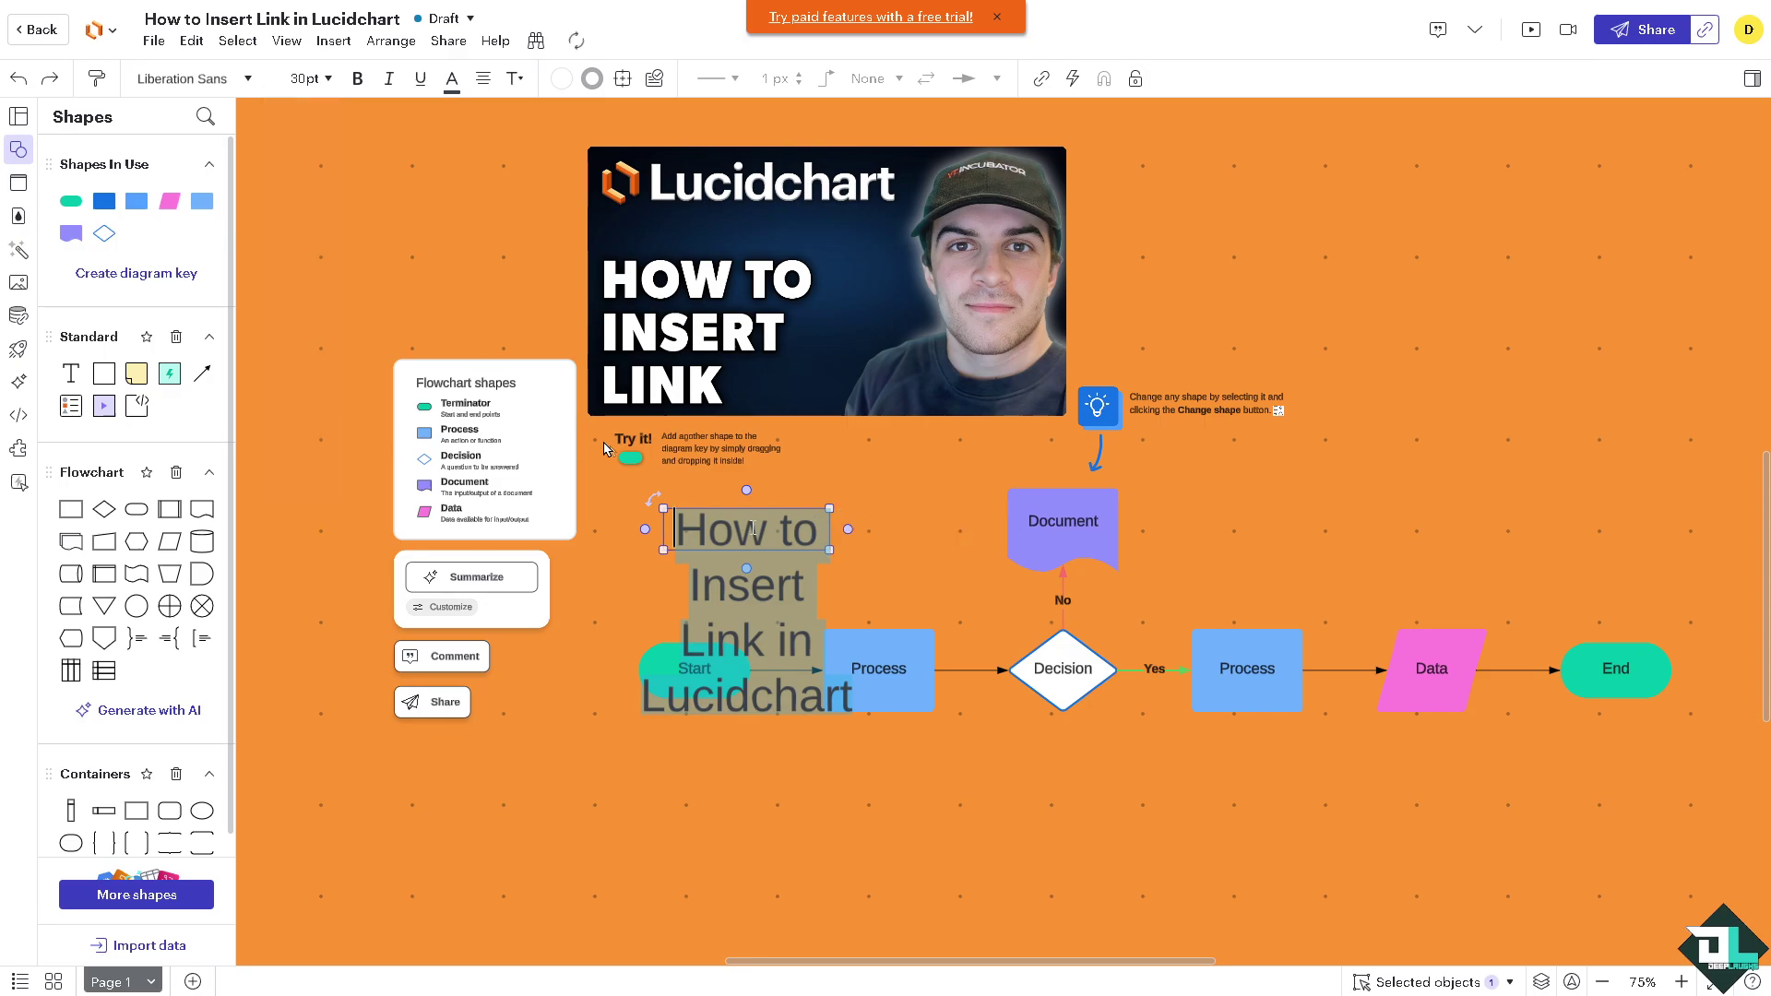
{"action": "key", "text": "Escape"}
Widen the title box so it wraps onto two lines and move it to the top right
{"action": "left_click_drag", "start_coordinate": [747, 527], "coordinate": [748, 518]}
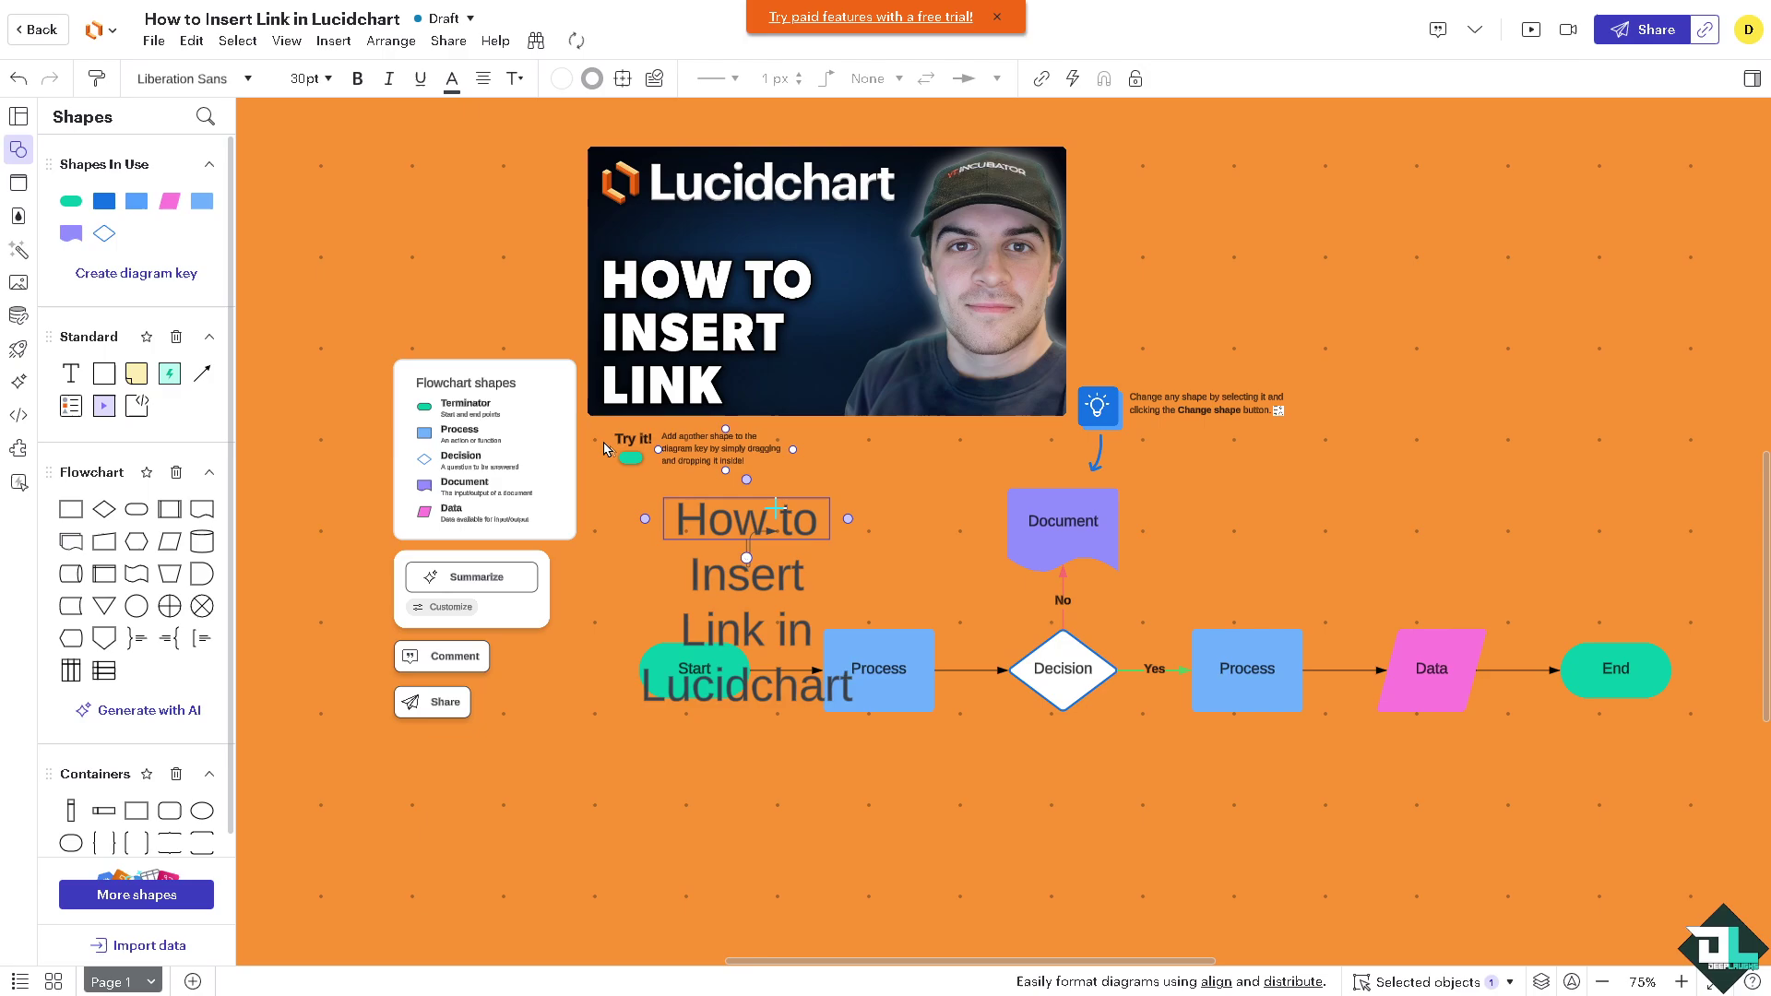
{"action": "key", "text": "Escape"}
{"action": "left_click", "coordinate": [718, 522]}
{"action": "double_click", "coordinate": [718, 522]}
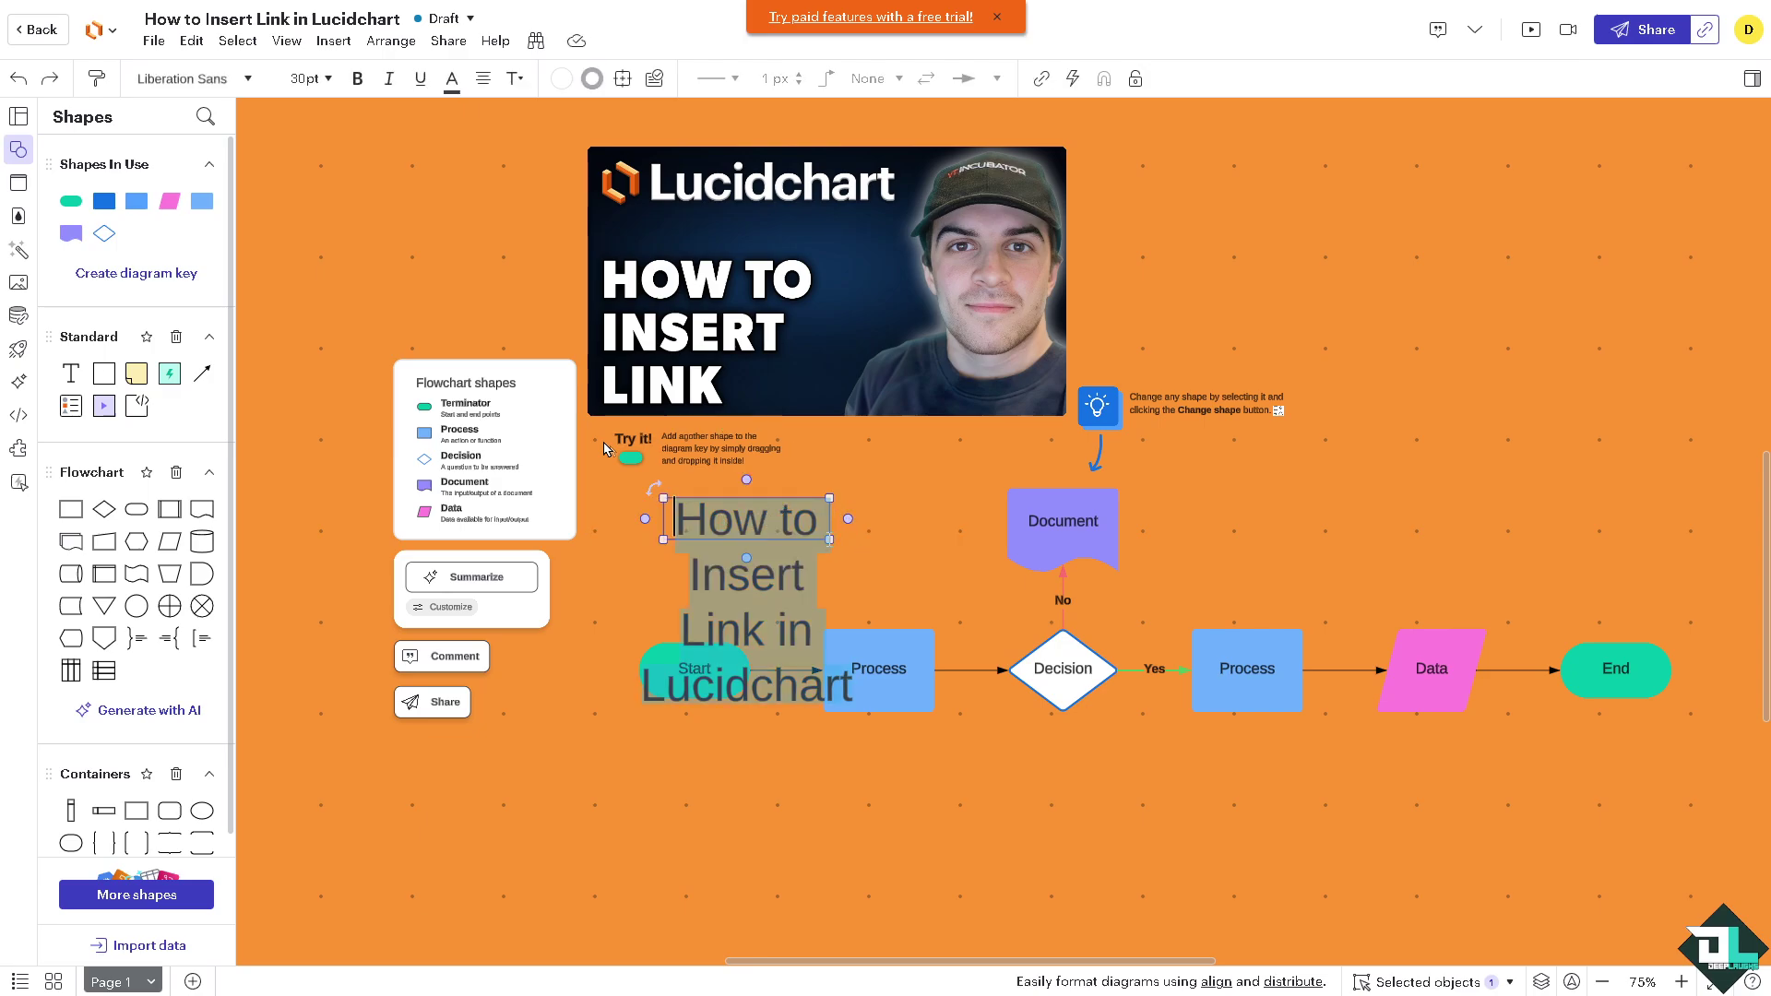
{"action": "key", "text": "Down"}
{"action": "left_click_drag", "start_coordinate": [830, 499], "coordinate": [1170, 422]}
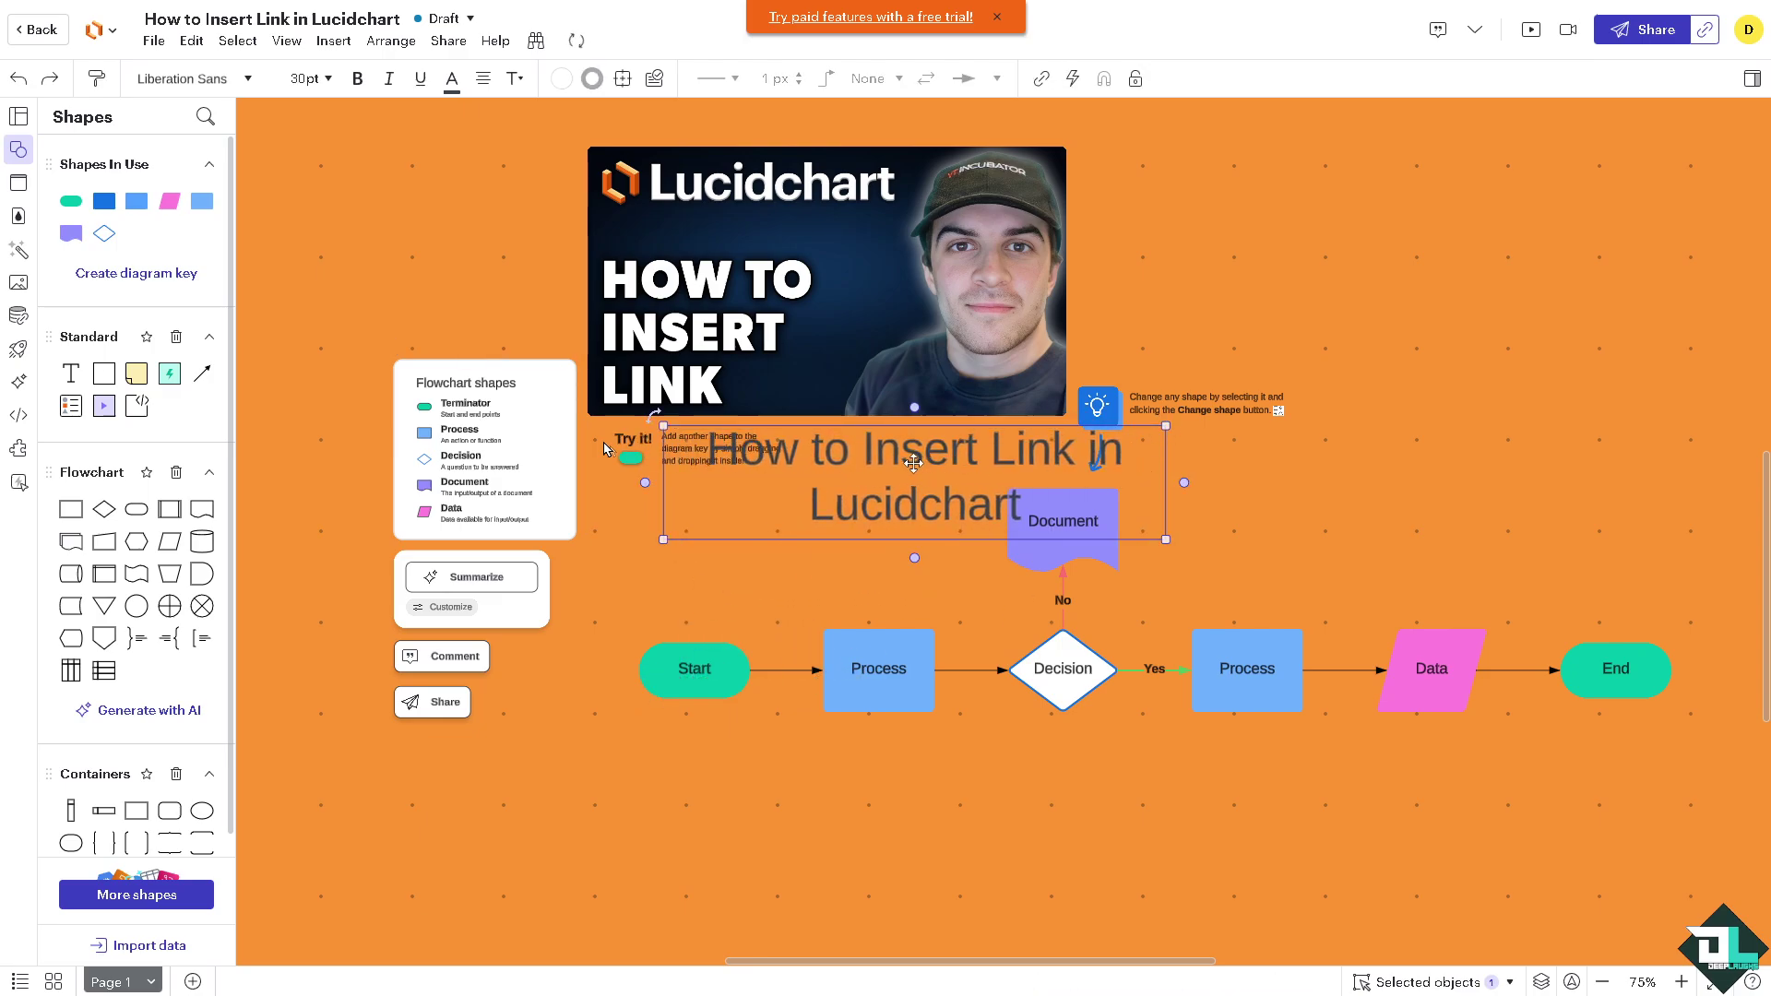
{"action": "left_click_drag", "start_coordinate": [913, 468], "coordinate": [1344, 208]}
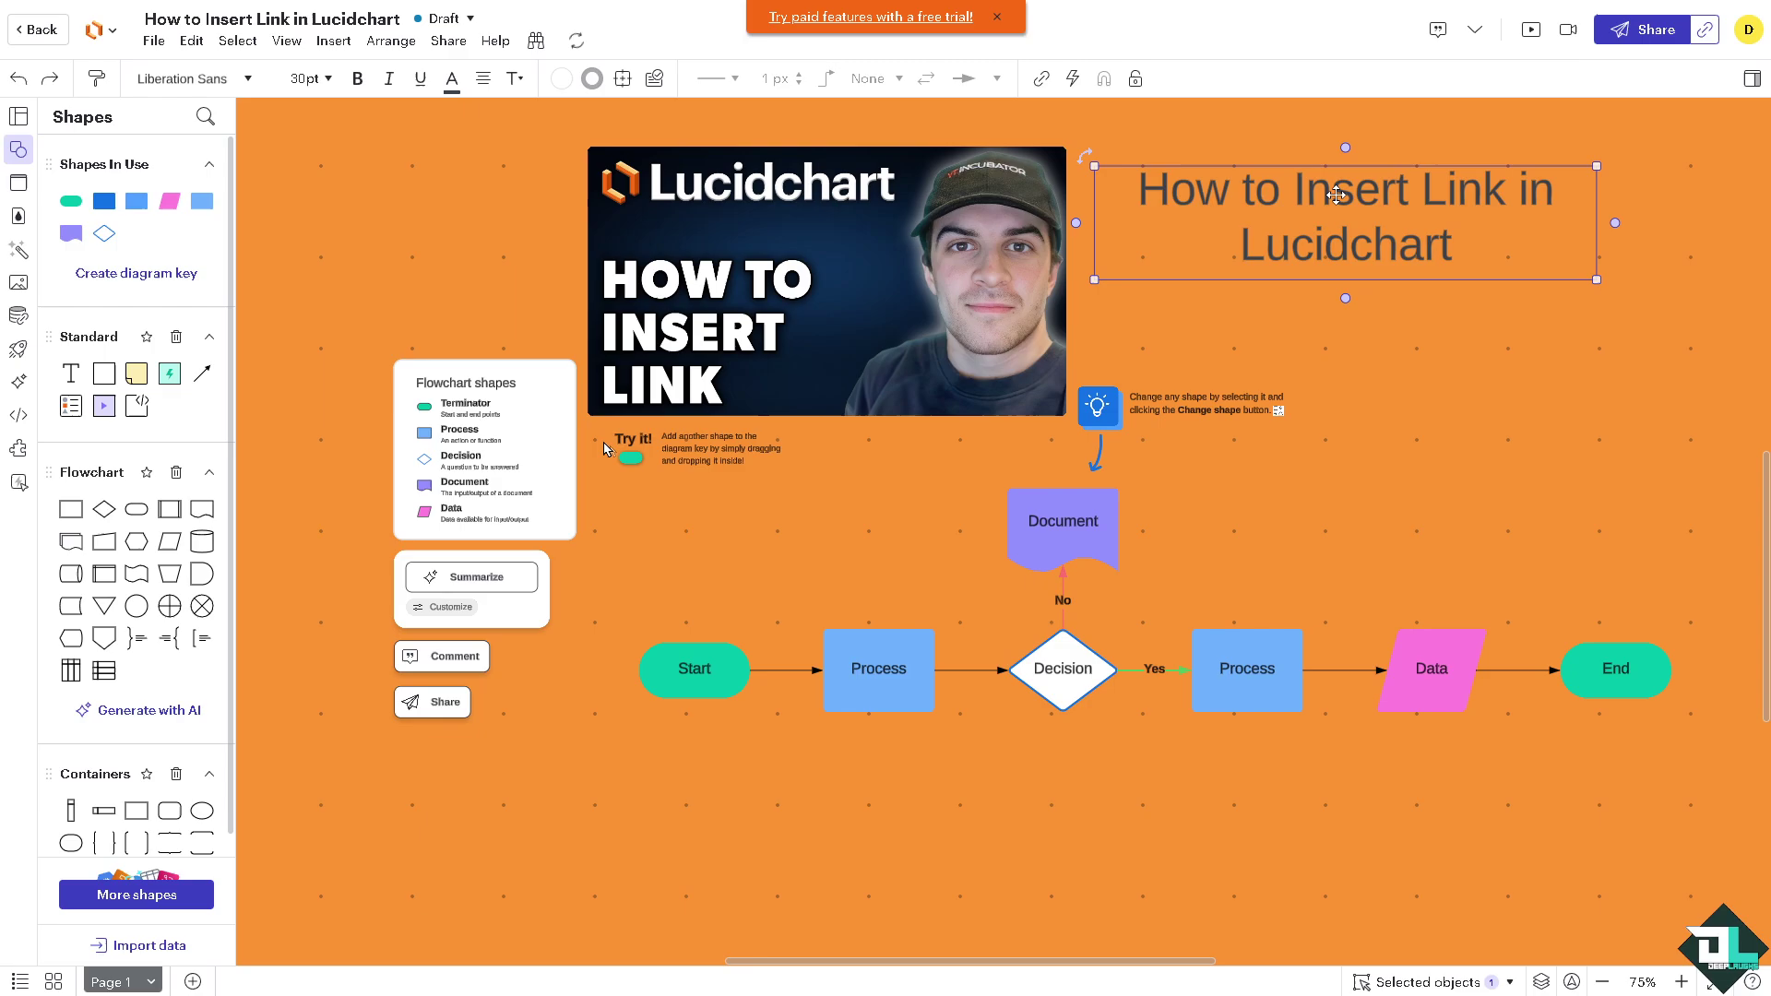
Change the title font to KOMIKA HAND
{"action": "double_click", "coordinate": [1344, 207]}
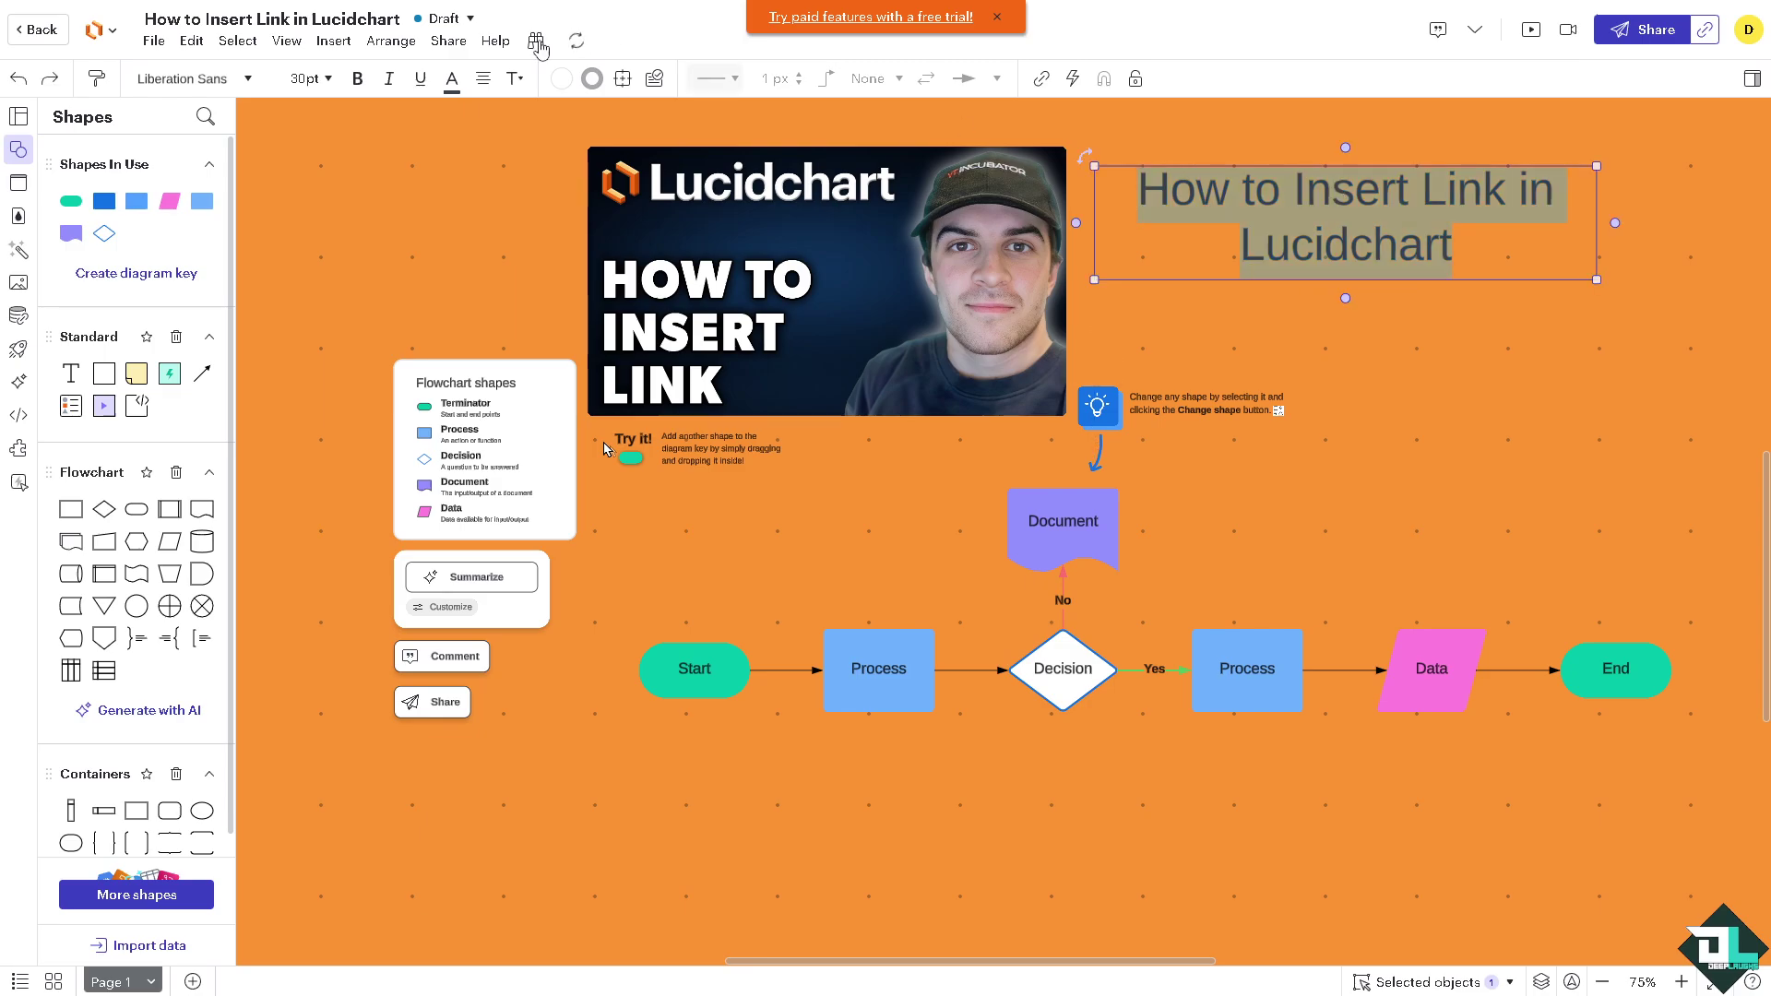
{"action": "left_click", "coordinate": [247, 78]}
{"action": "left_click", "coordinate": [226, 181]}
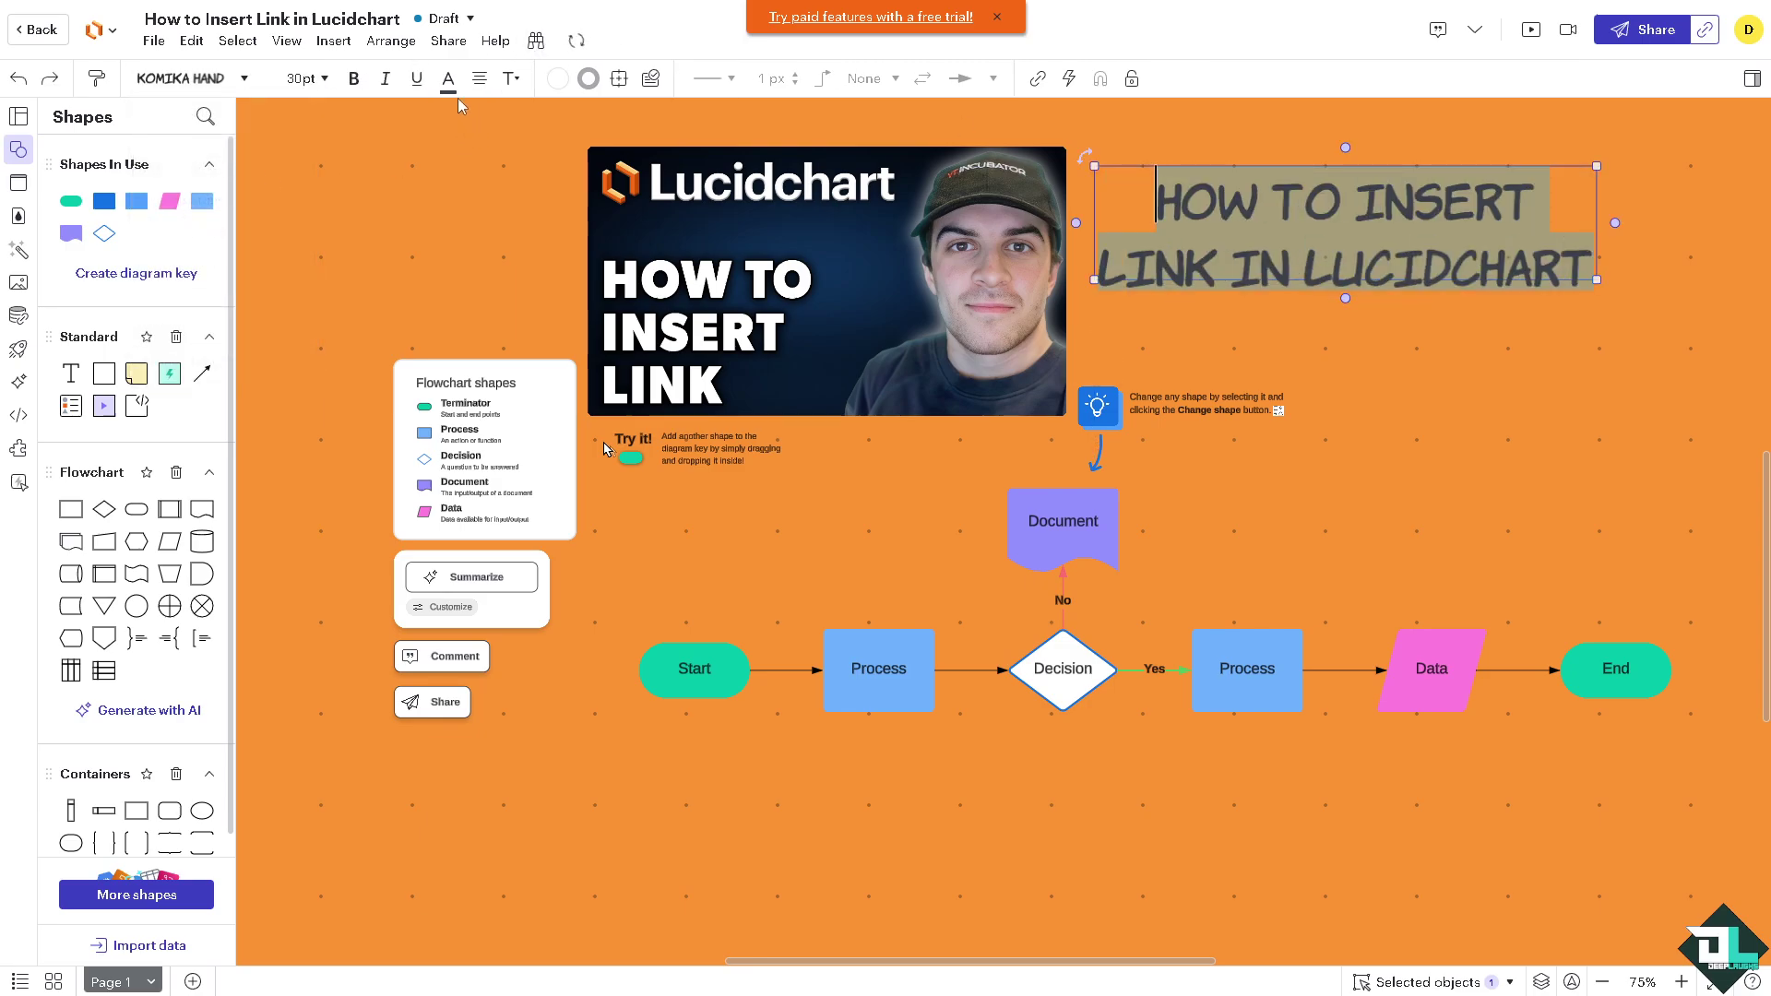
{"action": "key", "text": "Escape"}
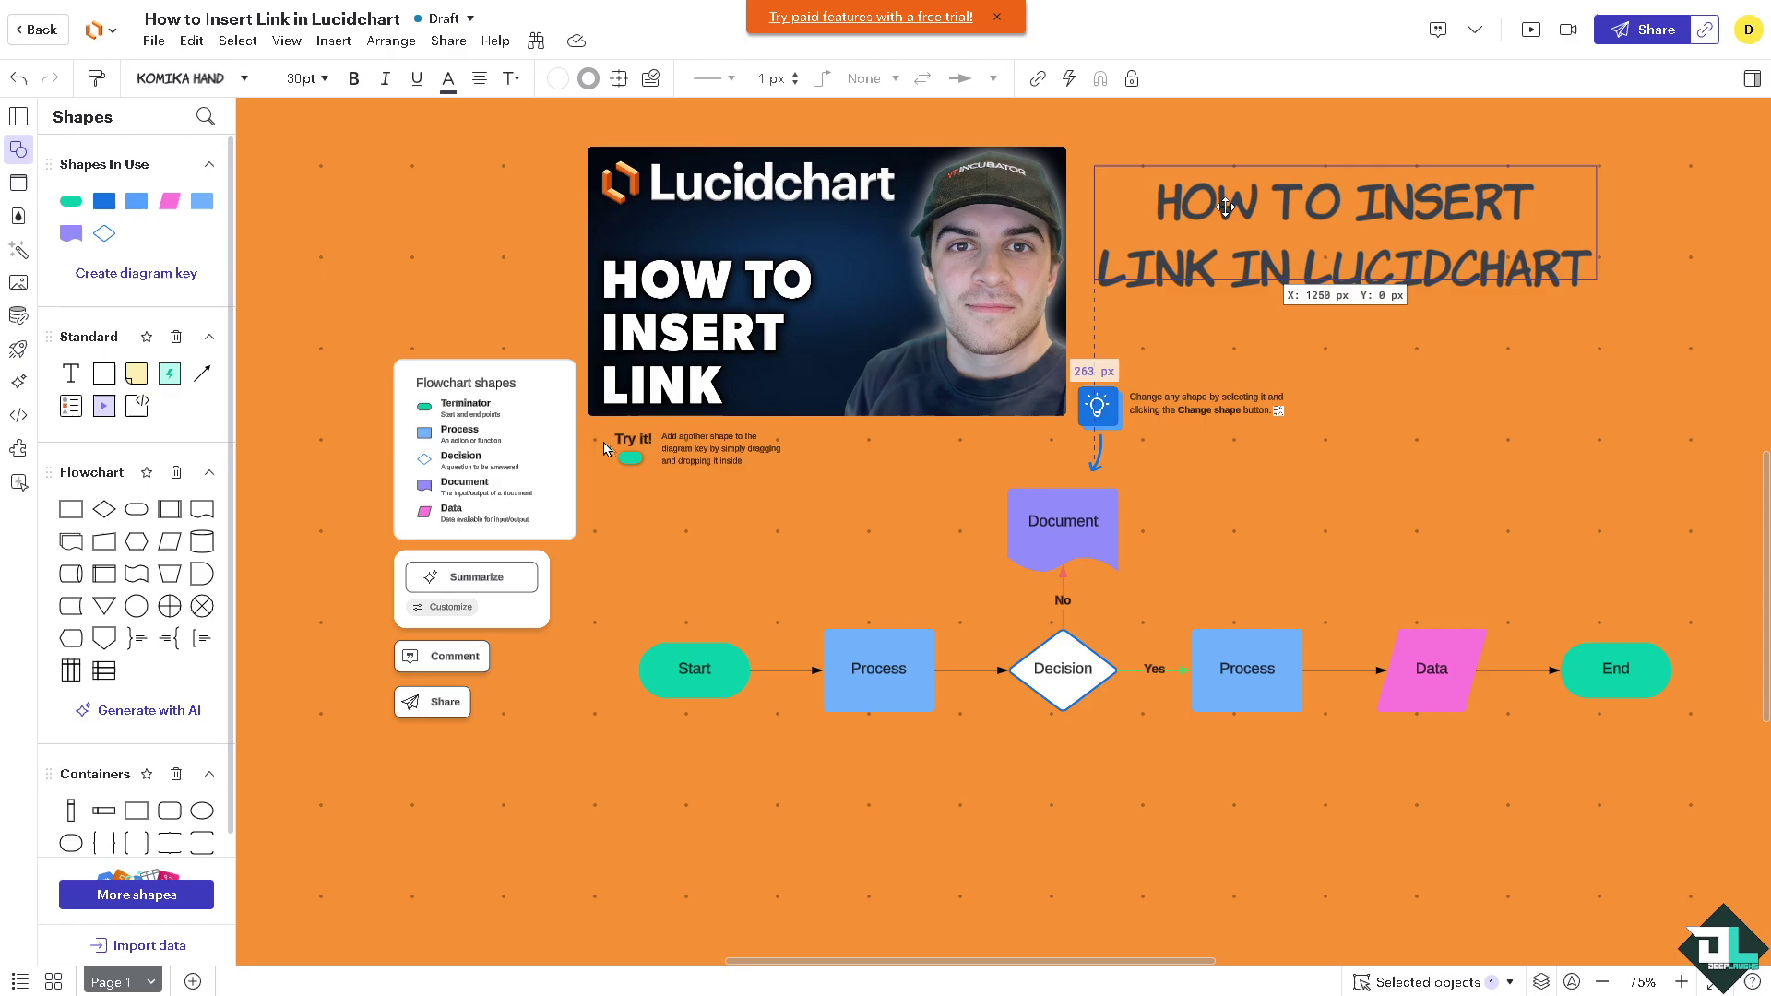
Open the Insert > Link > URL panel, glance at the Page and Document tabs, and return to URL
{"action": "left_click", "coordinate": [334, 42]}
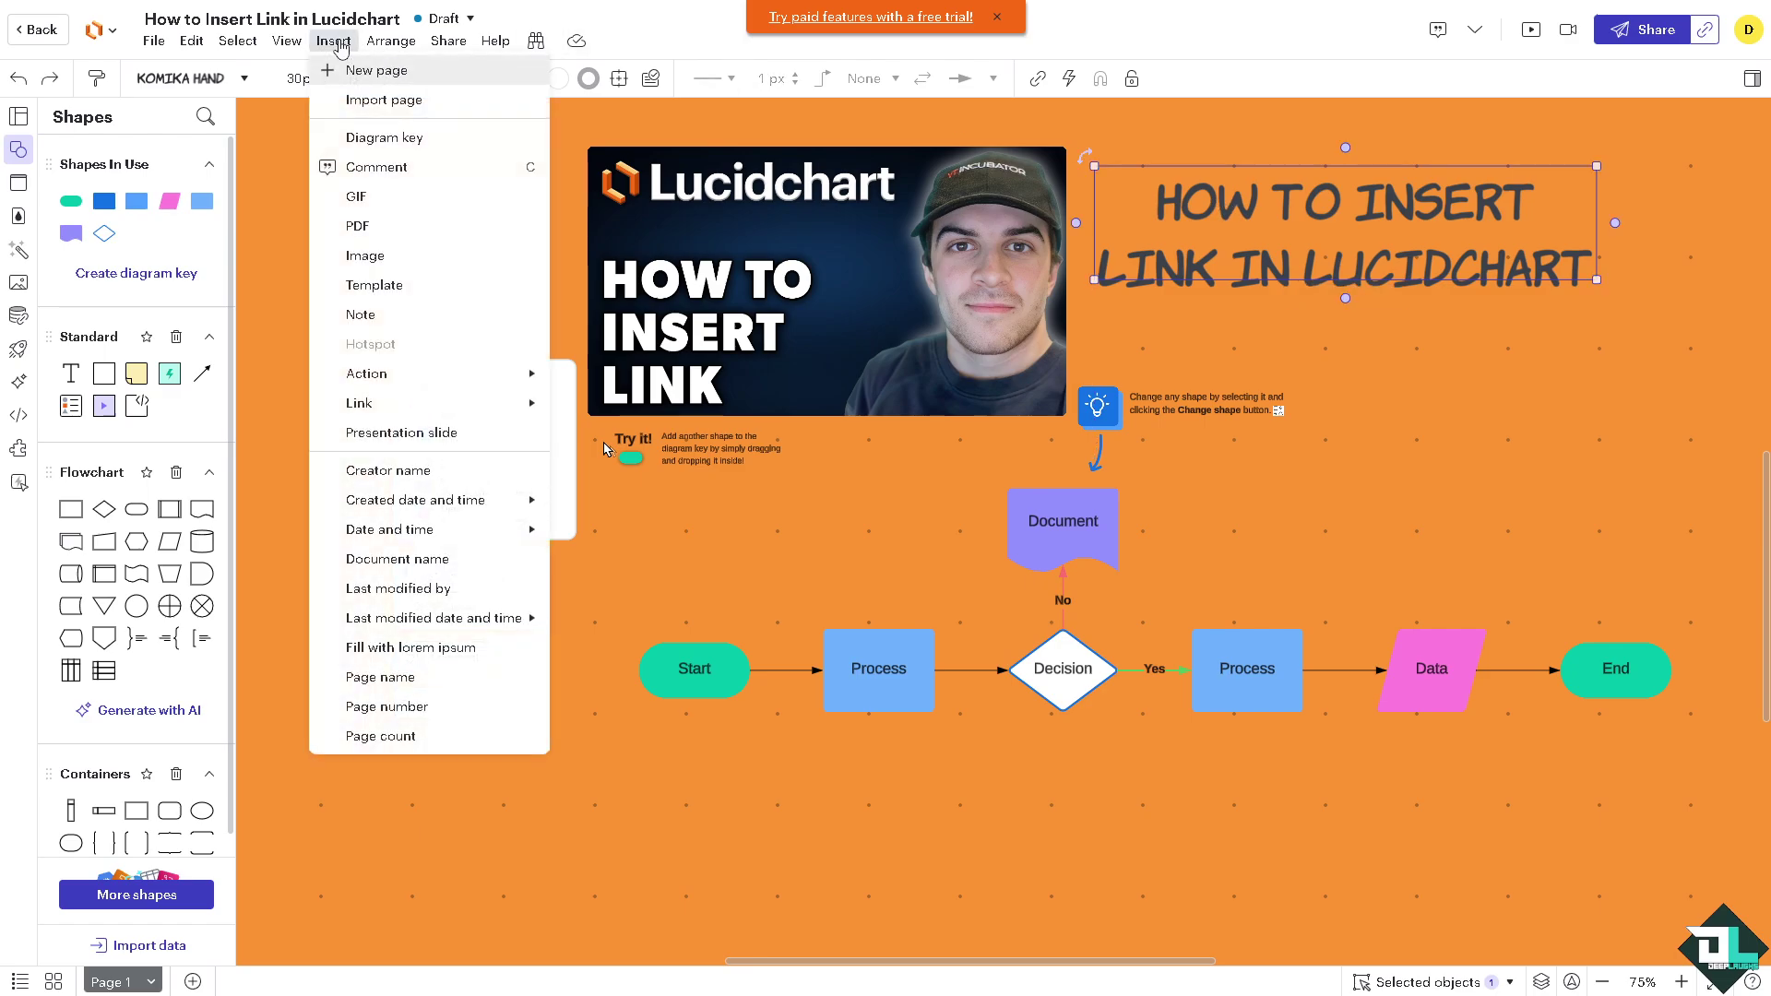
{"action": "mouse_move", "coordinate": [418, 413]}
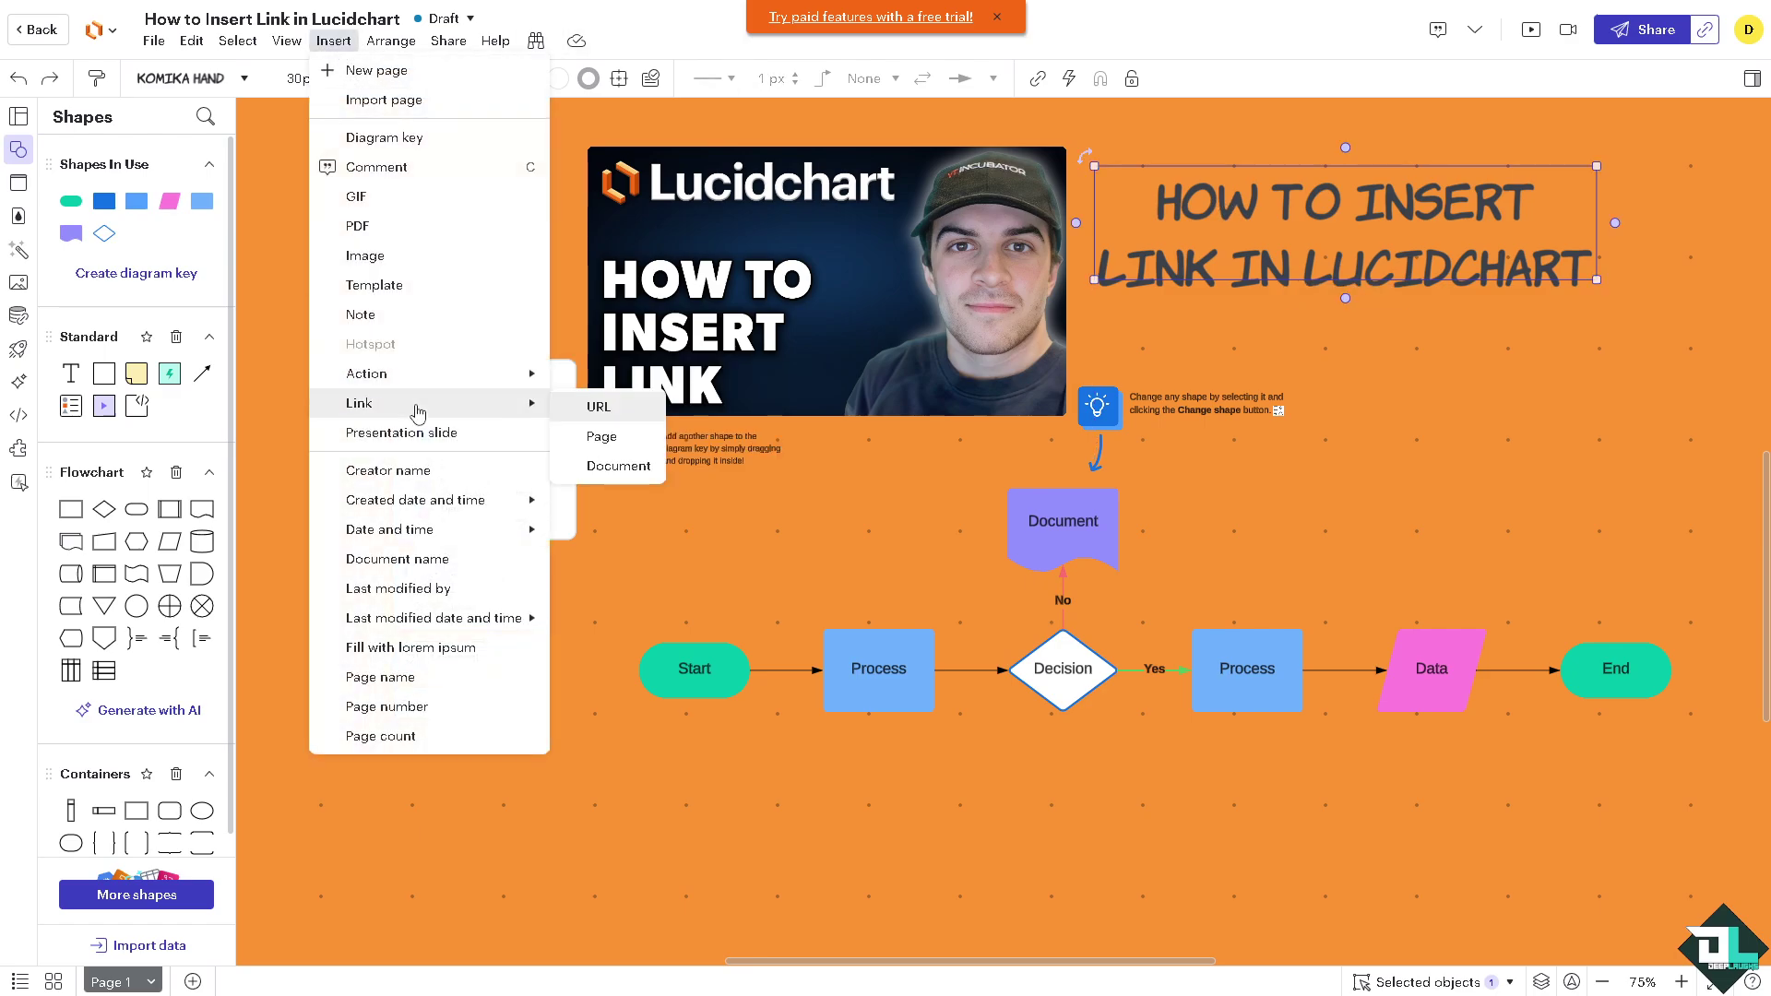
{"action": "left_click", "coordinate": [612, 415]}
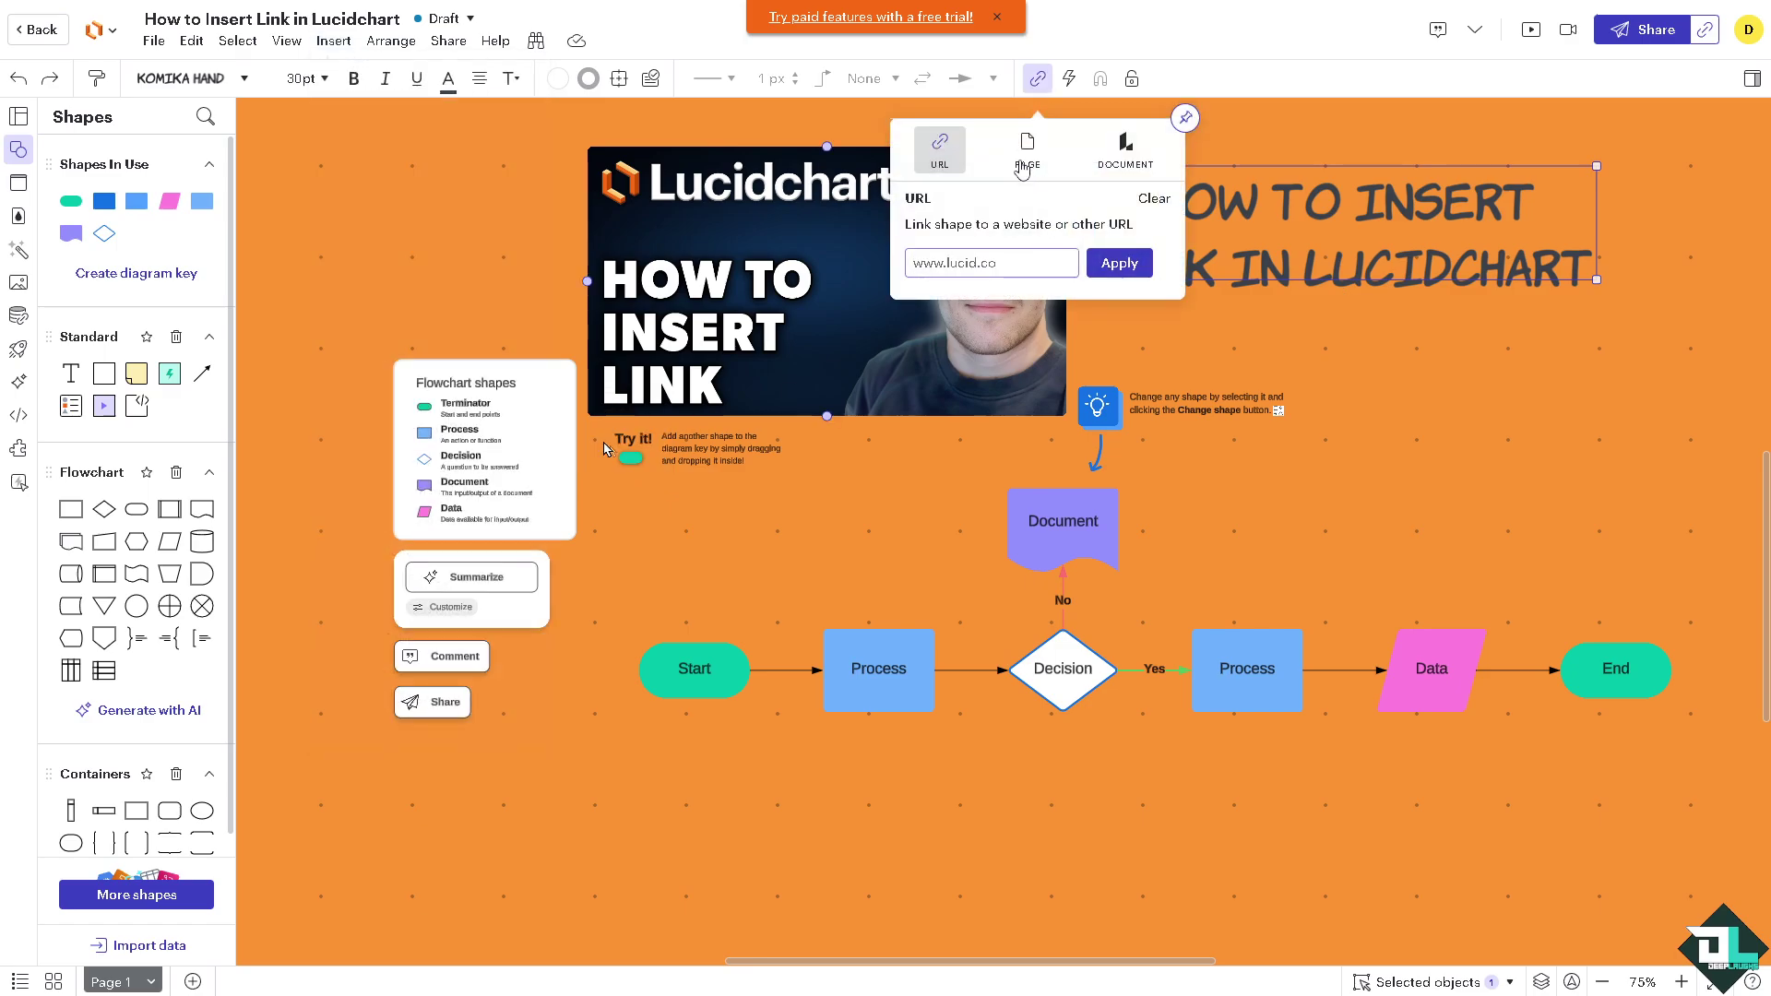
{"action": "left_click", "coordinate": [1026, 150]}
{"action": "left_click", "coordinate": [1129, 151]}
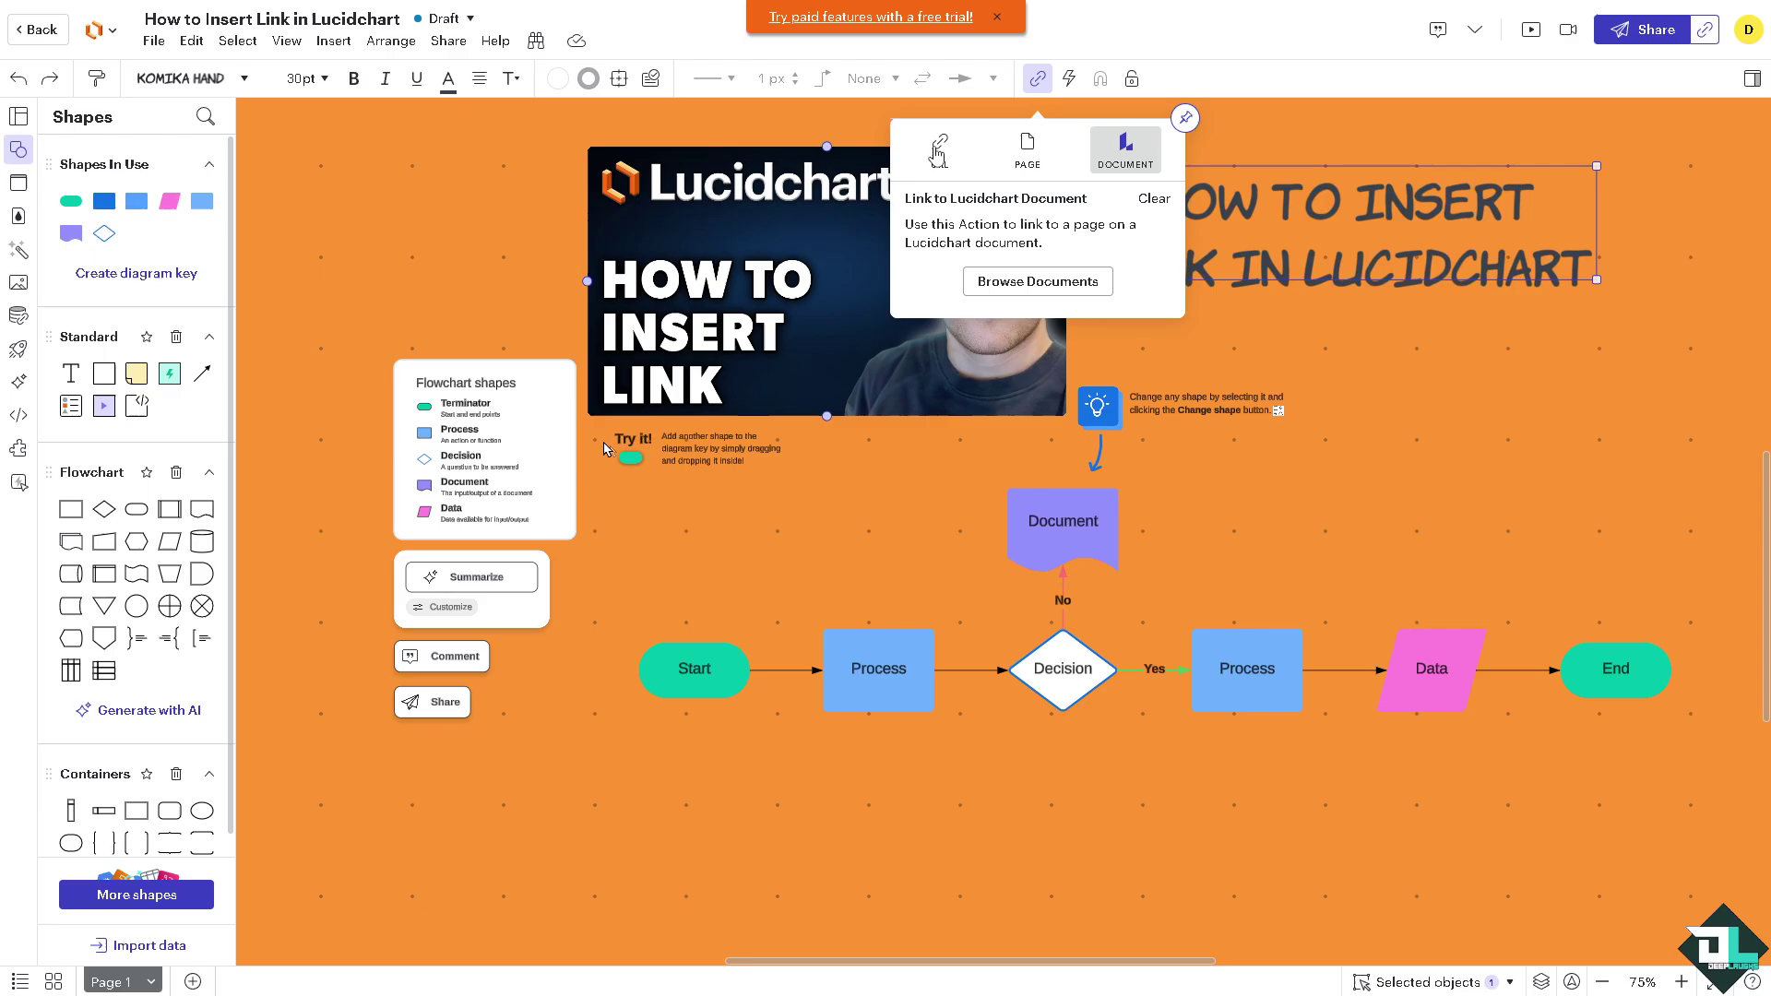
{"action": "left_click", "coordinate": [940, 149]}
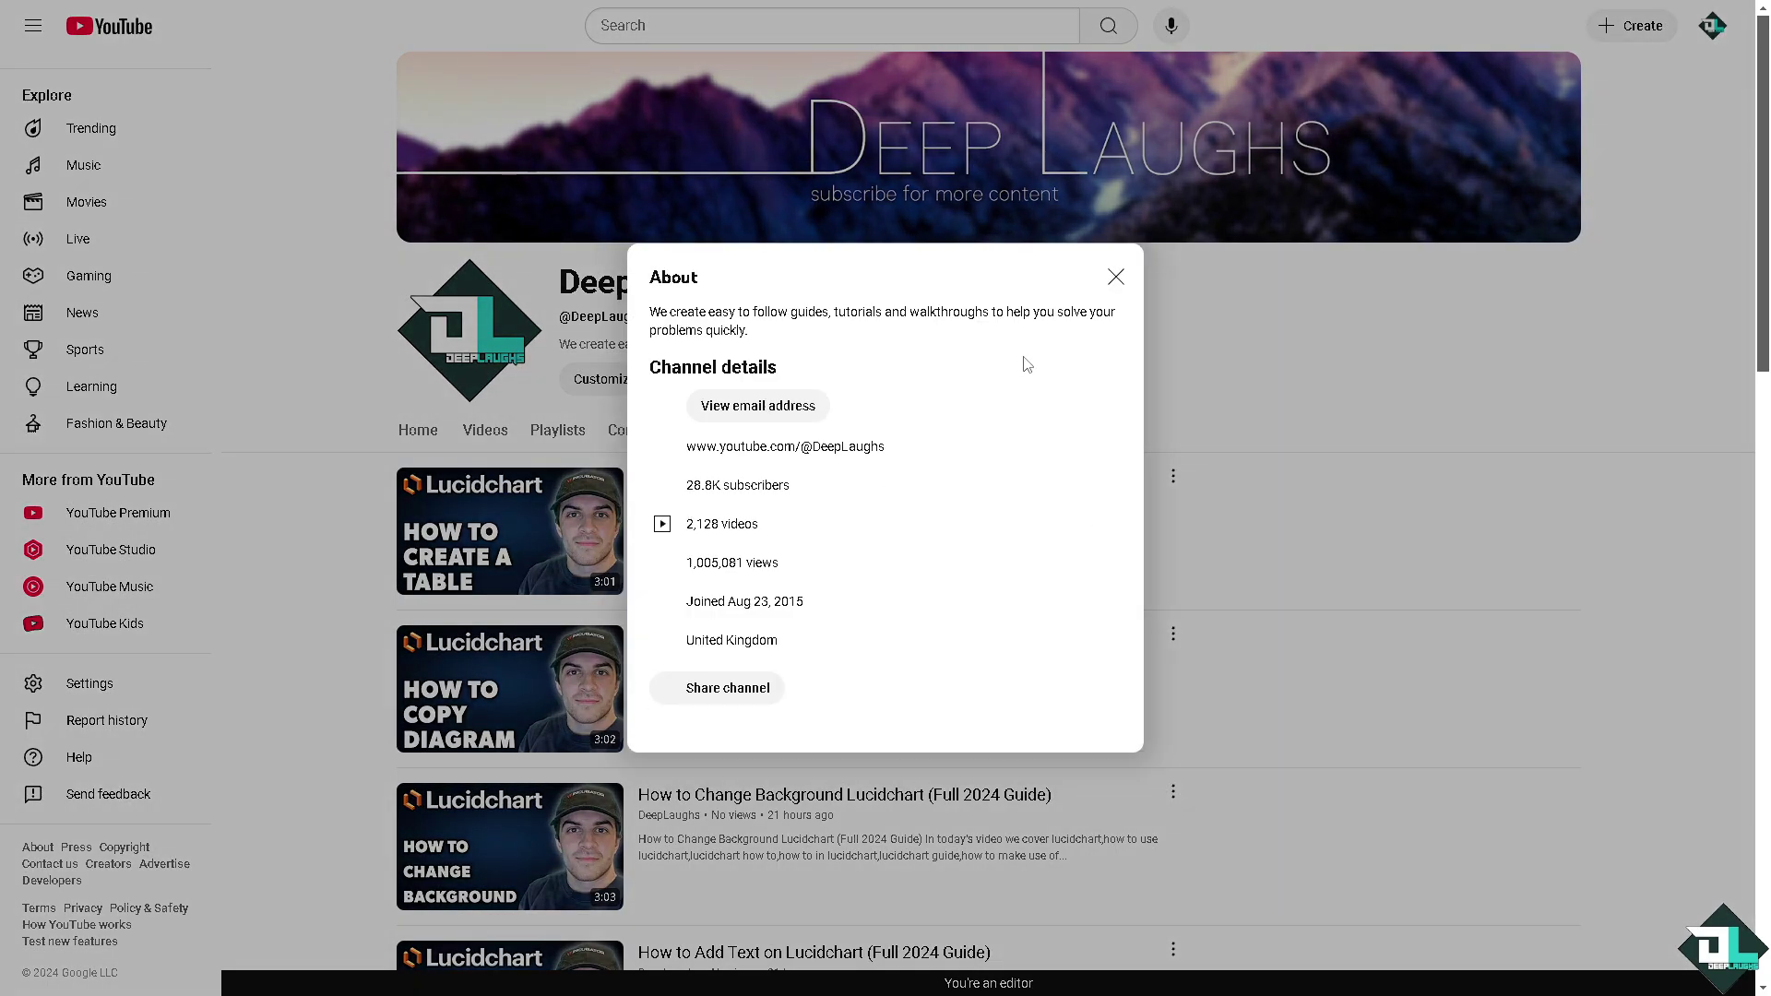
Open the YouTube channel's About details and select its web address
{"action": "left_click", "coordinate": [1107, 346]}
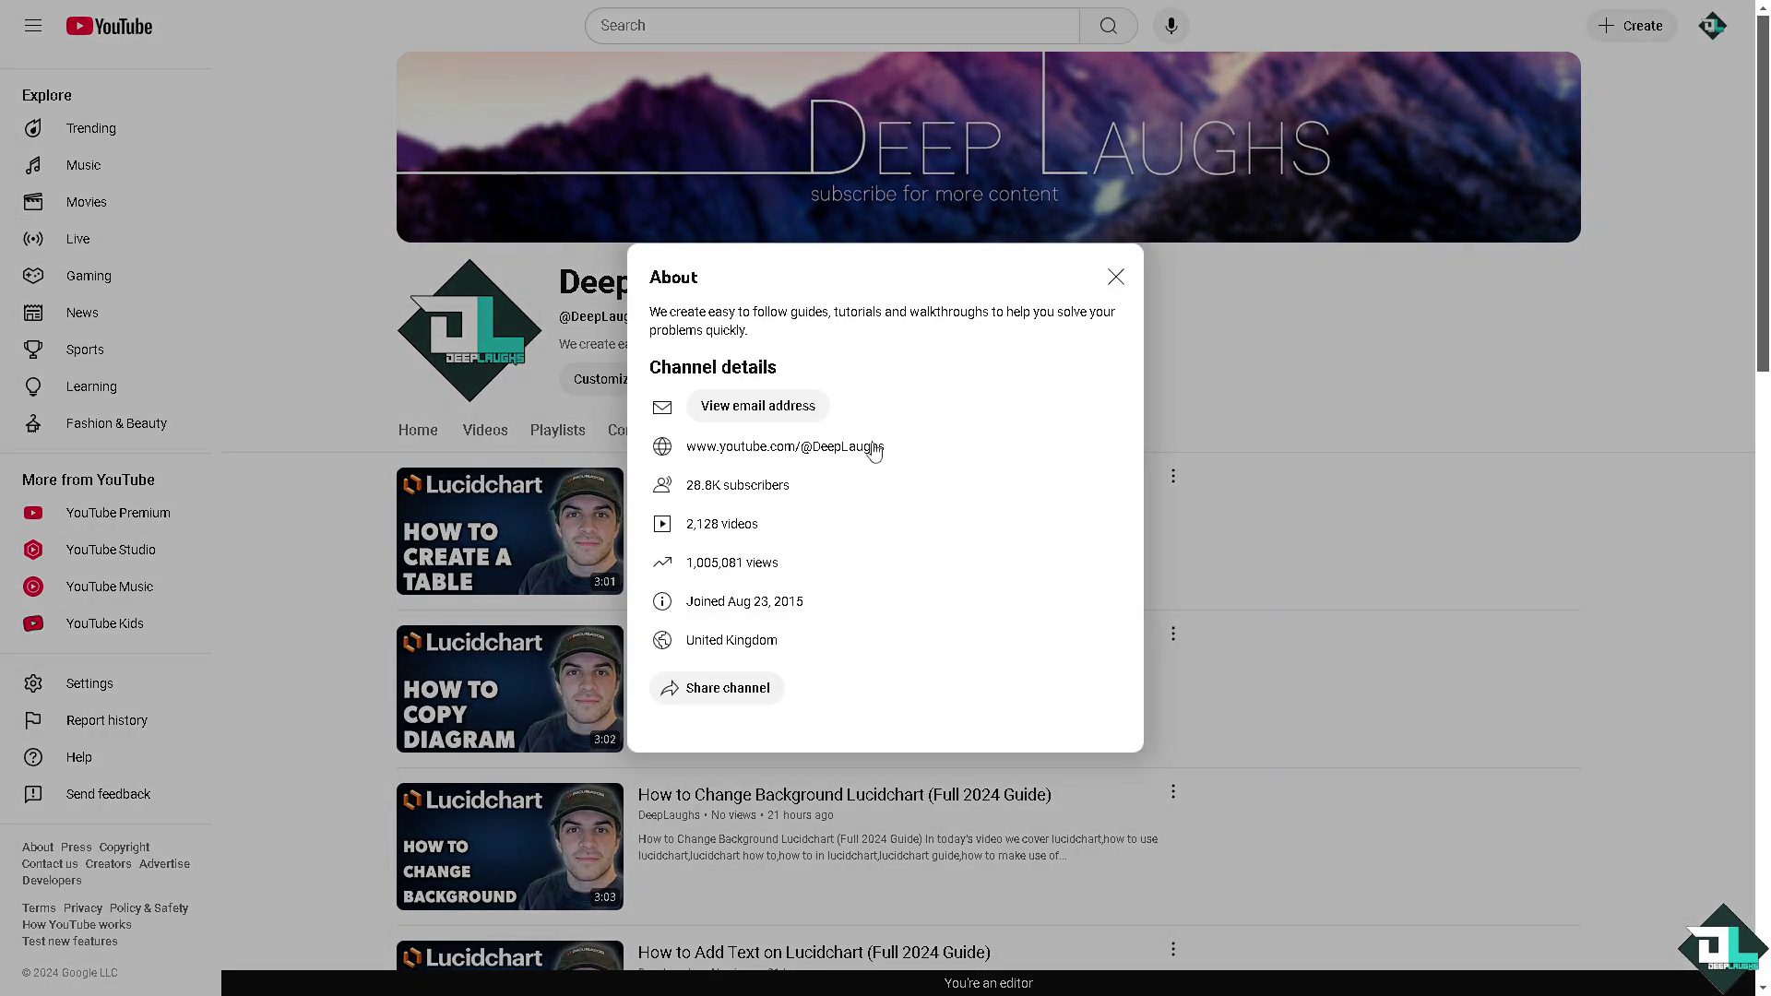
{"action": "left_click_drag", "start_coordinate": [684, 448], "coordinate": [888, 449]}
{"action": "key", "text": "ctrl+c"}
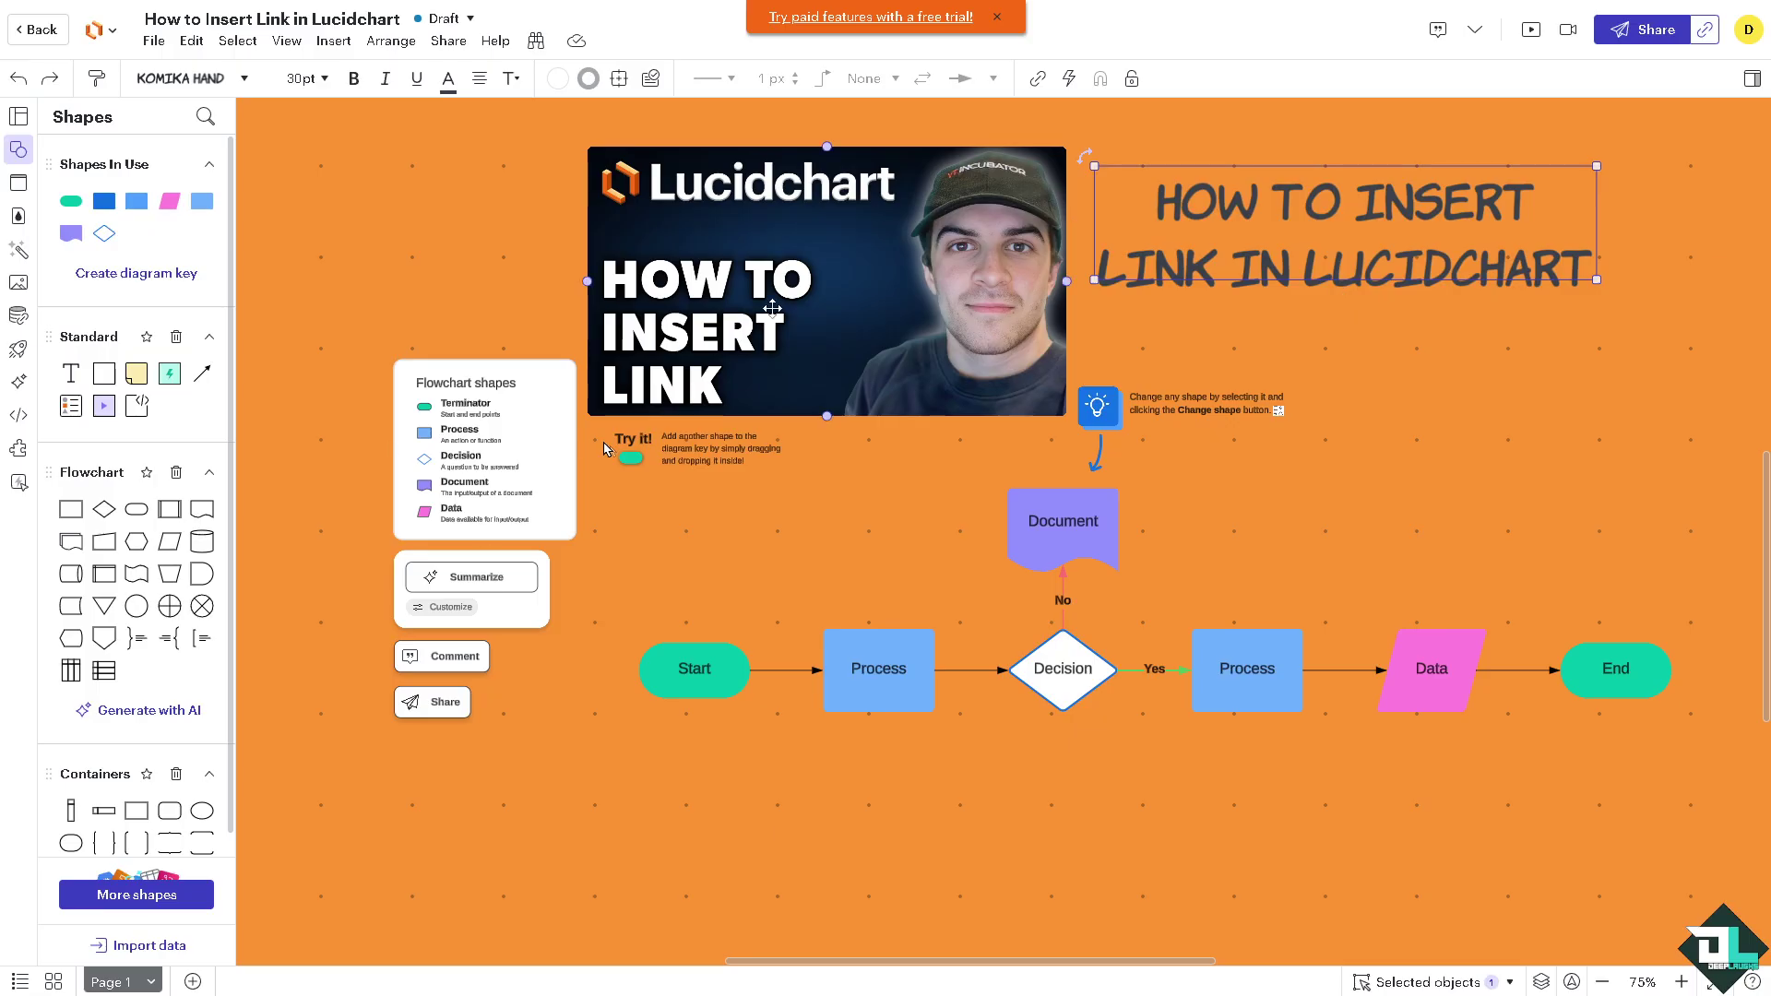
Link the title text to the pasted YouTube channel URL via Insert > Link > URL
{"action": "left_click", "coordinate": [330, 42]}
{"action": "mouse_move", "coordinate": [417, 407]}
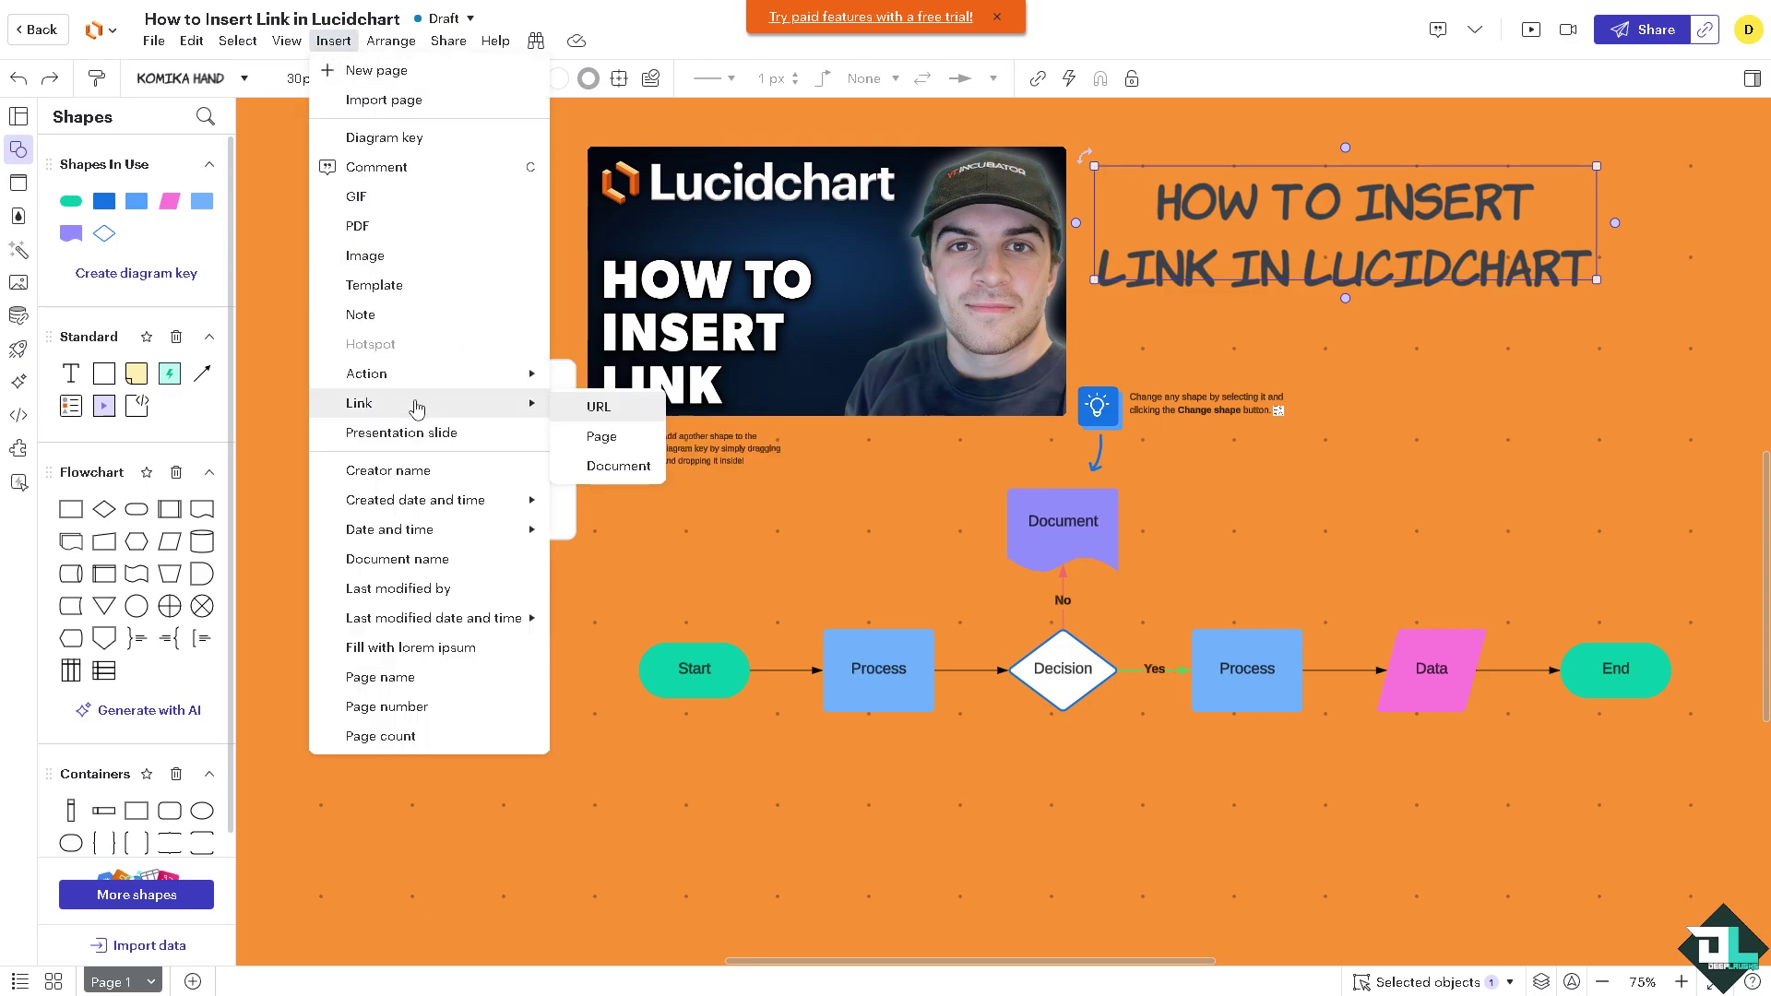
{"action": "left_click", "coordinate": [598, 407]}
{"action": "key", "text": "ctrl+v"}
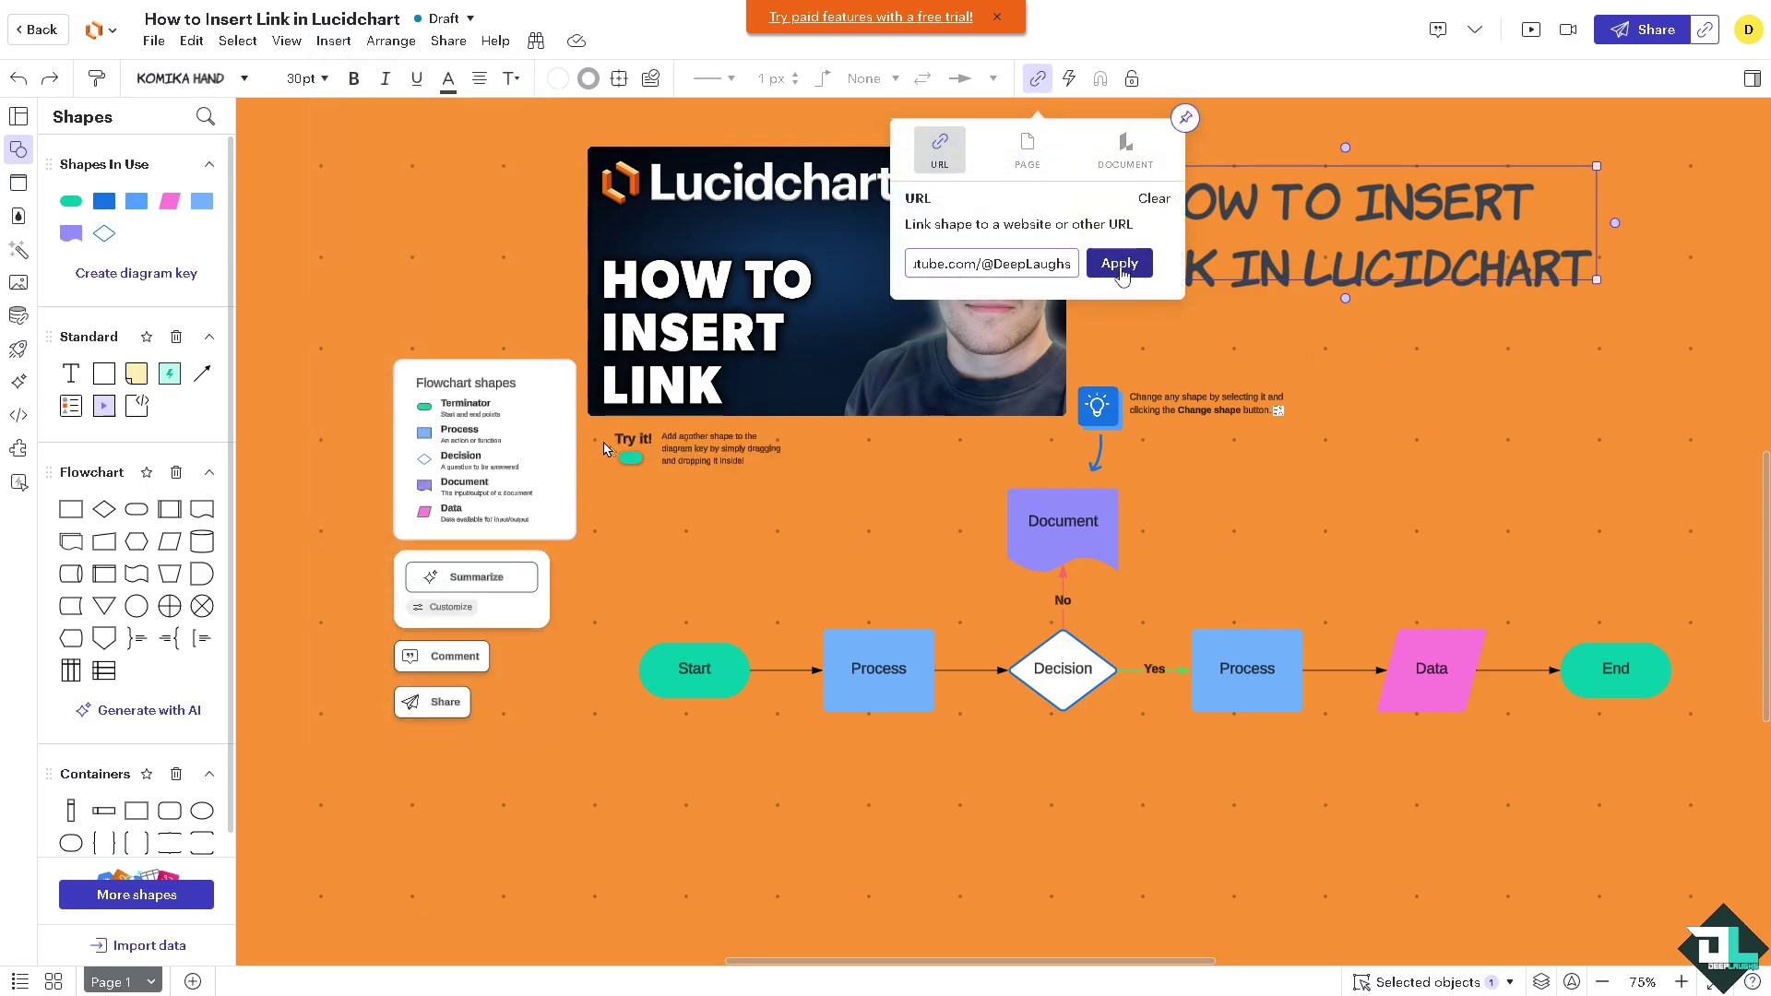
{"action": "left_click", "coordinate": [1121, 265]}
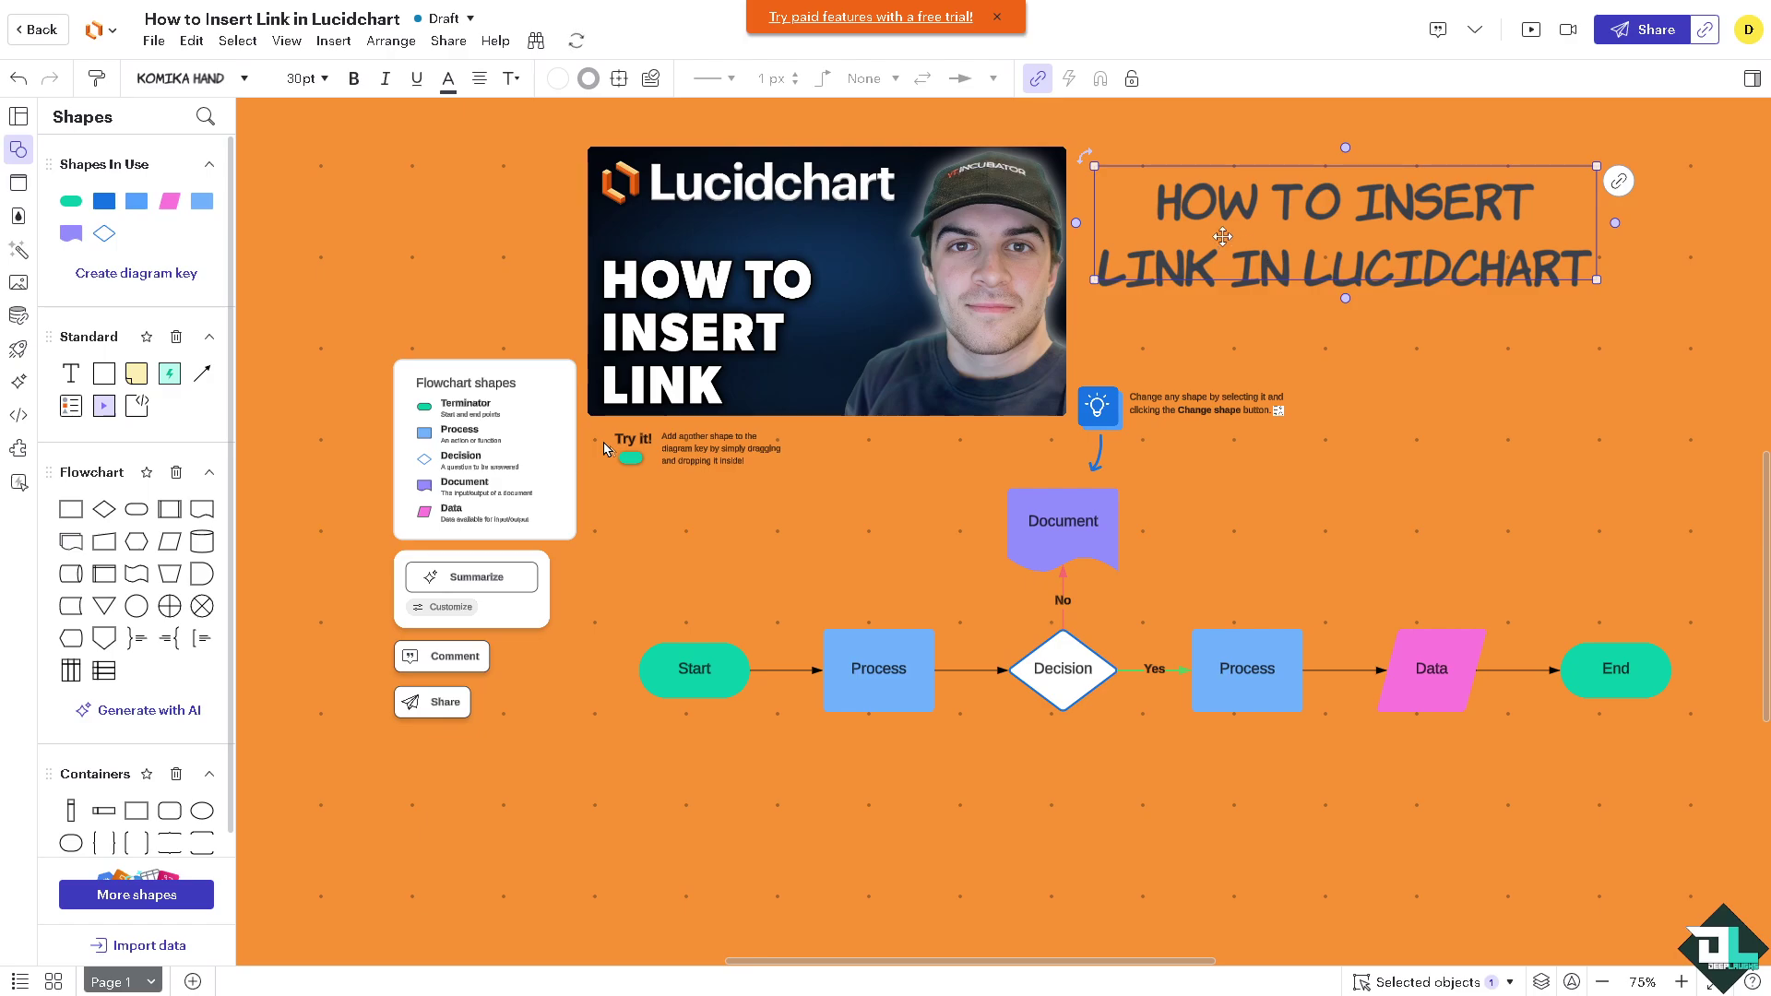
{"action": "mouse_move", "coordinate": [1619, 182]}
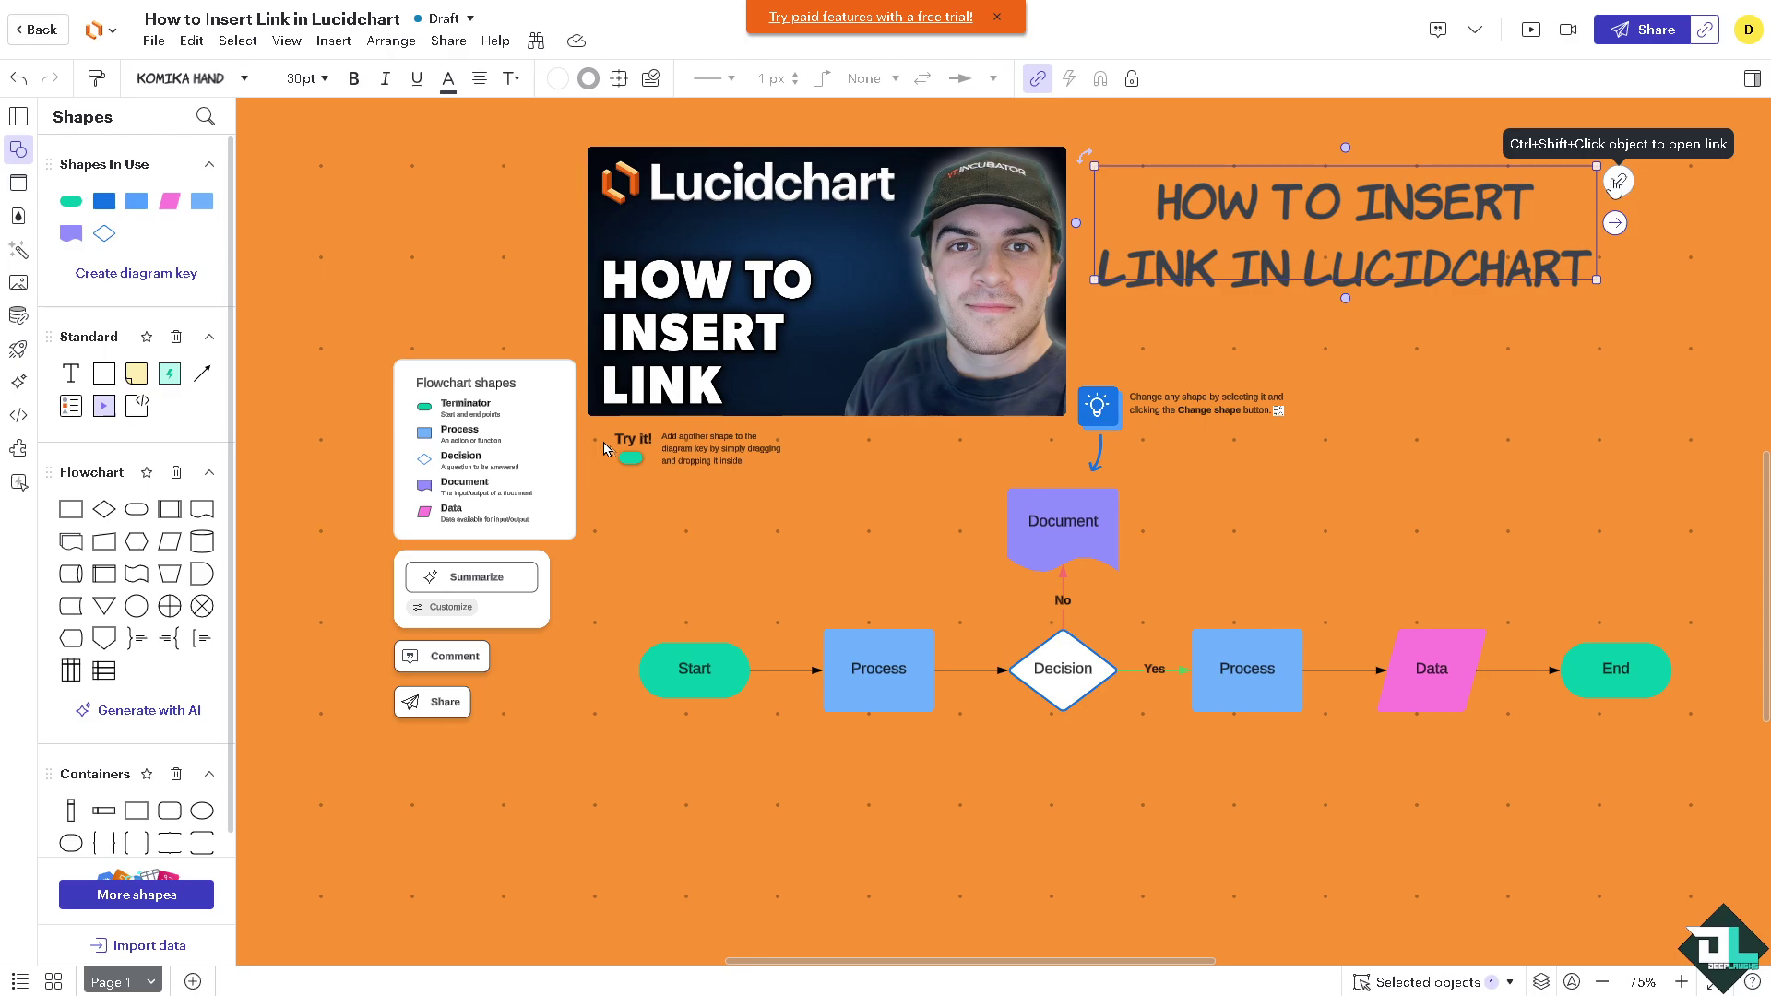
Dismiss the trial banner, select the thumbnail, and add a blank Page 2 before returning to Page 1
{"action": "left_click", "coordinate": [997, 18]}
{"action": "left_click", "coordinate": [799, 242]}
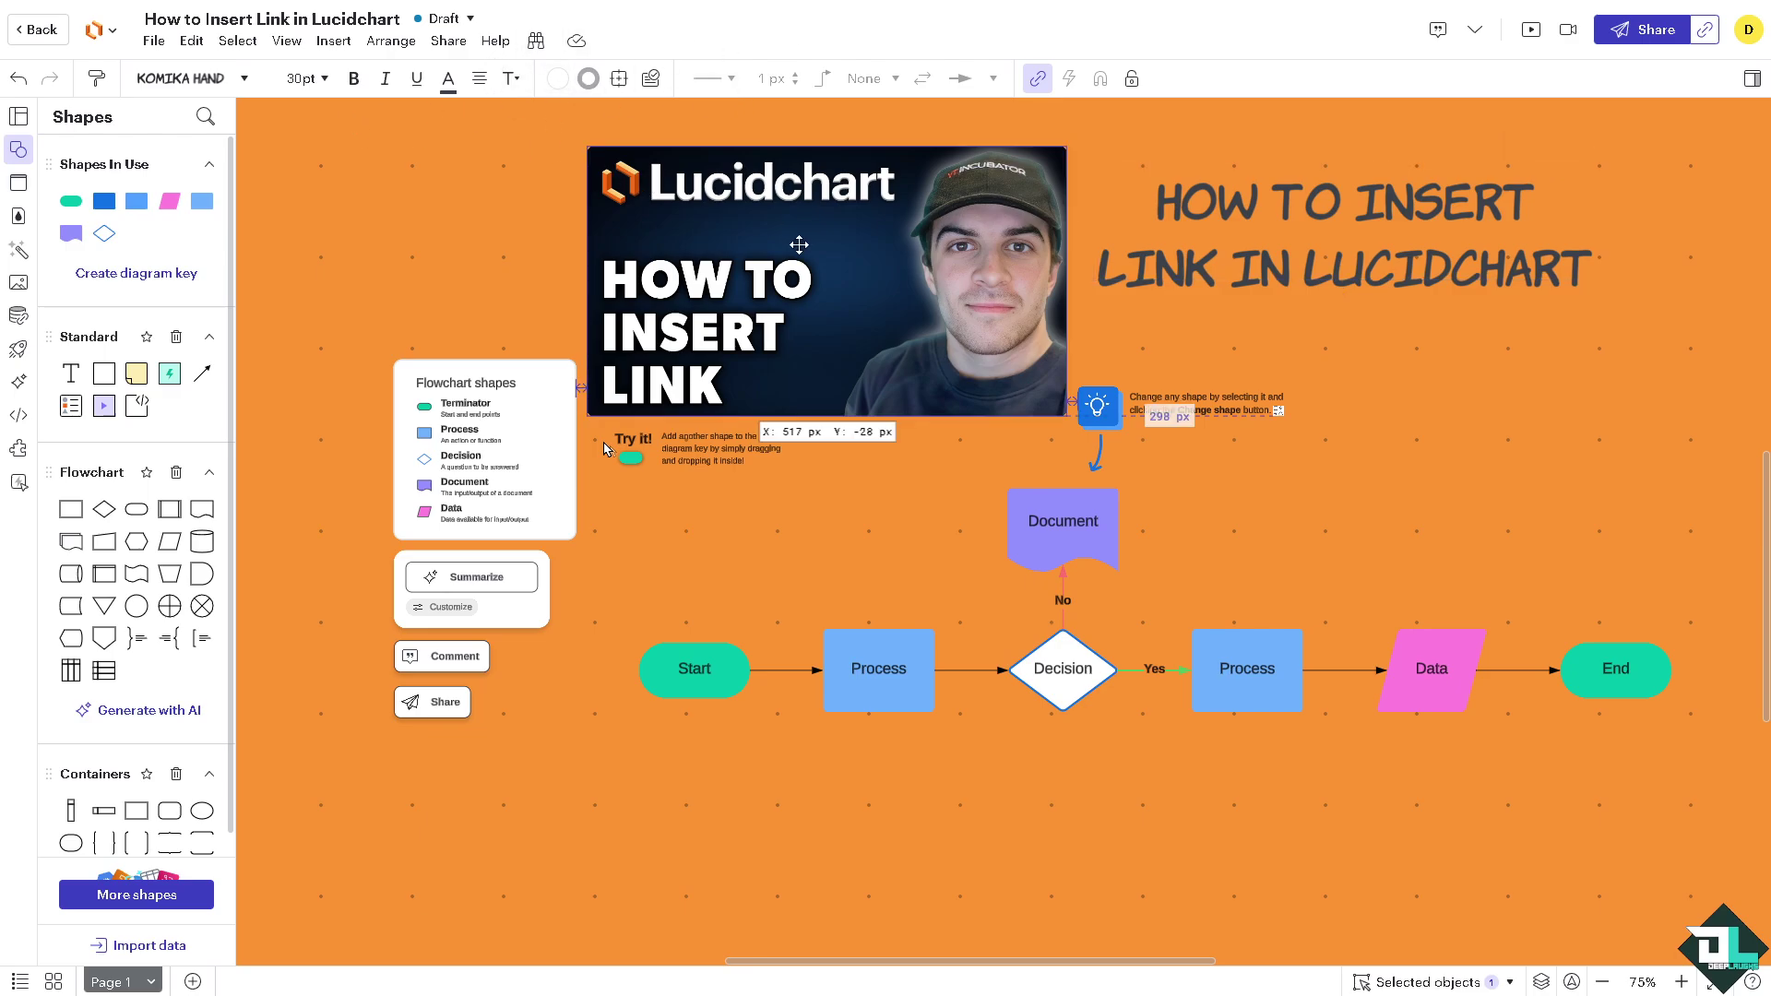
{"action": "left_click", "coordinate": [326, 49]}
{"action": "mouse_move", "coordinate": [503, 406]}
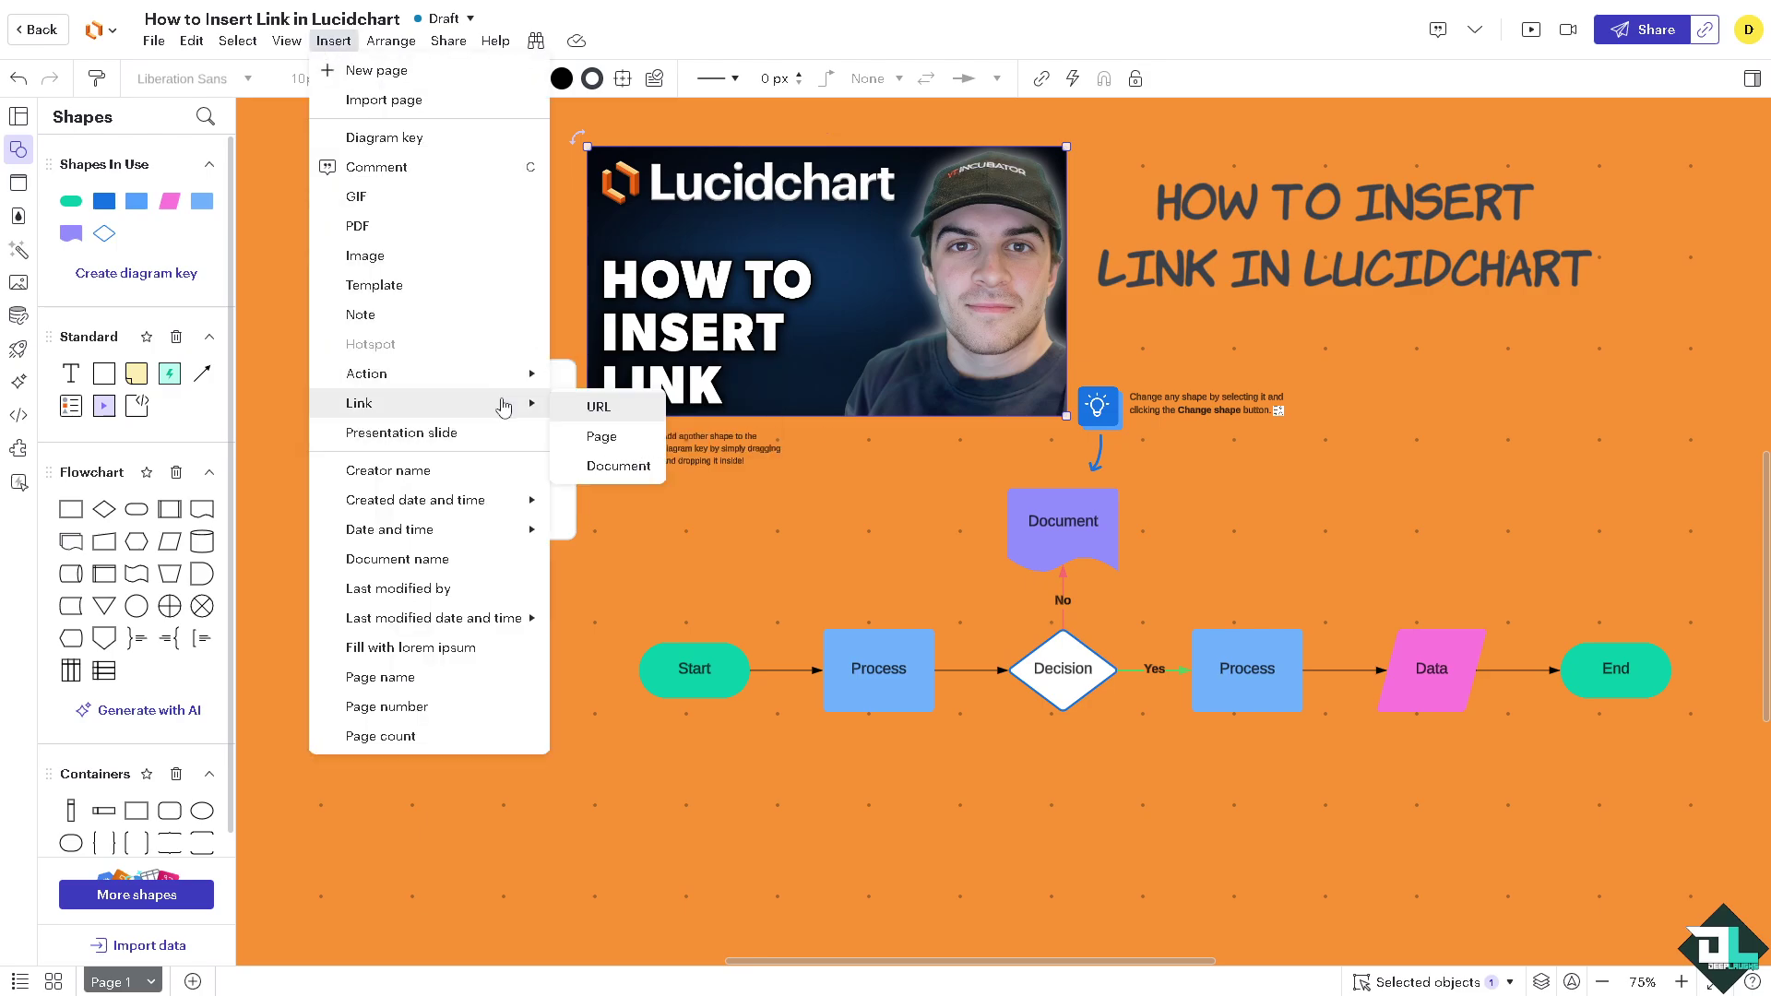
{"action": "left_click", "coordinate": [601, 437]}
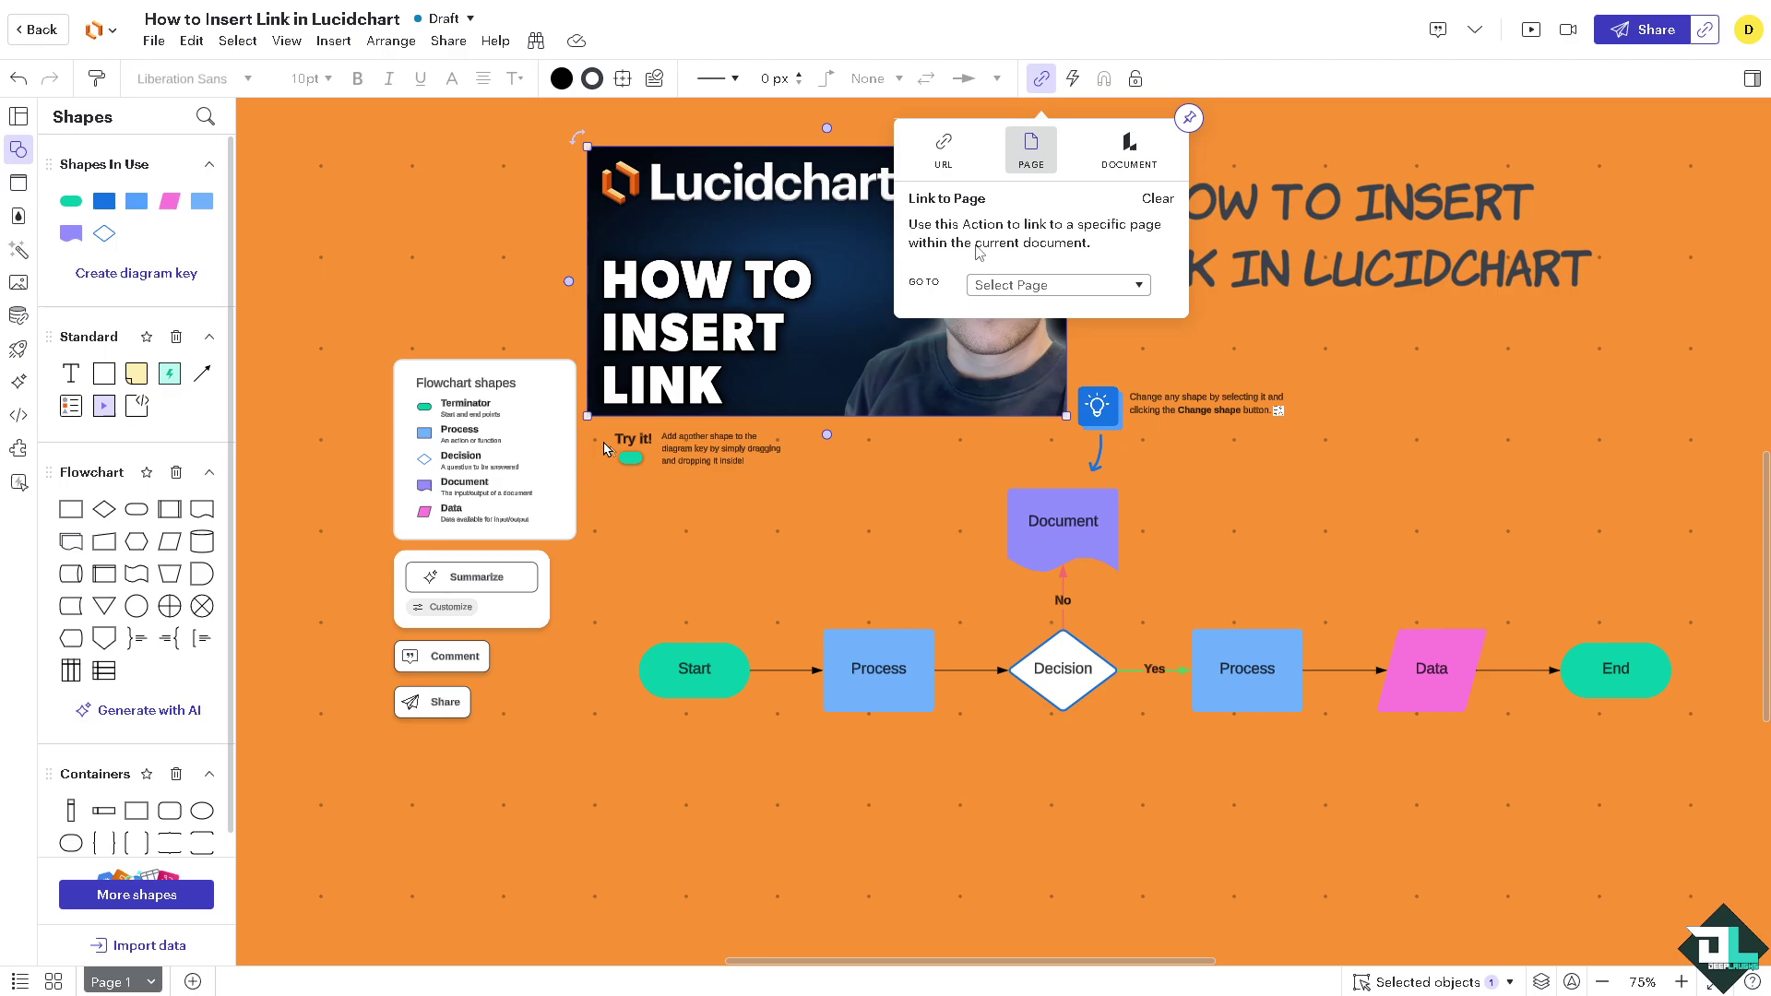
{"action": "left_click", "coordinate": [1087, 288]}
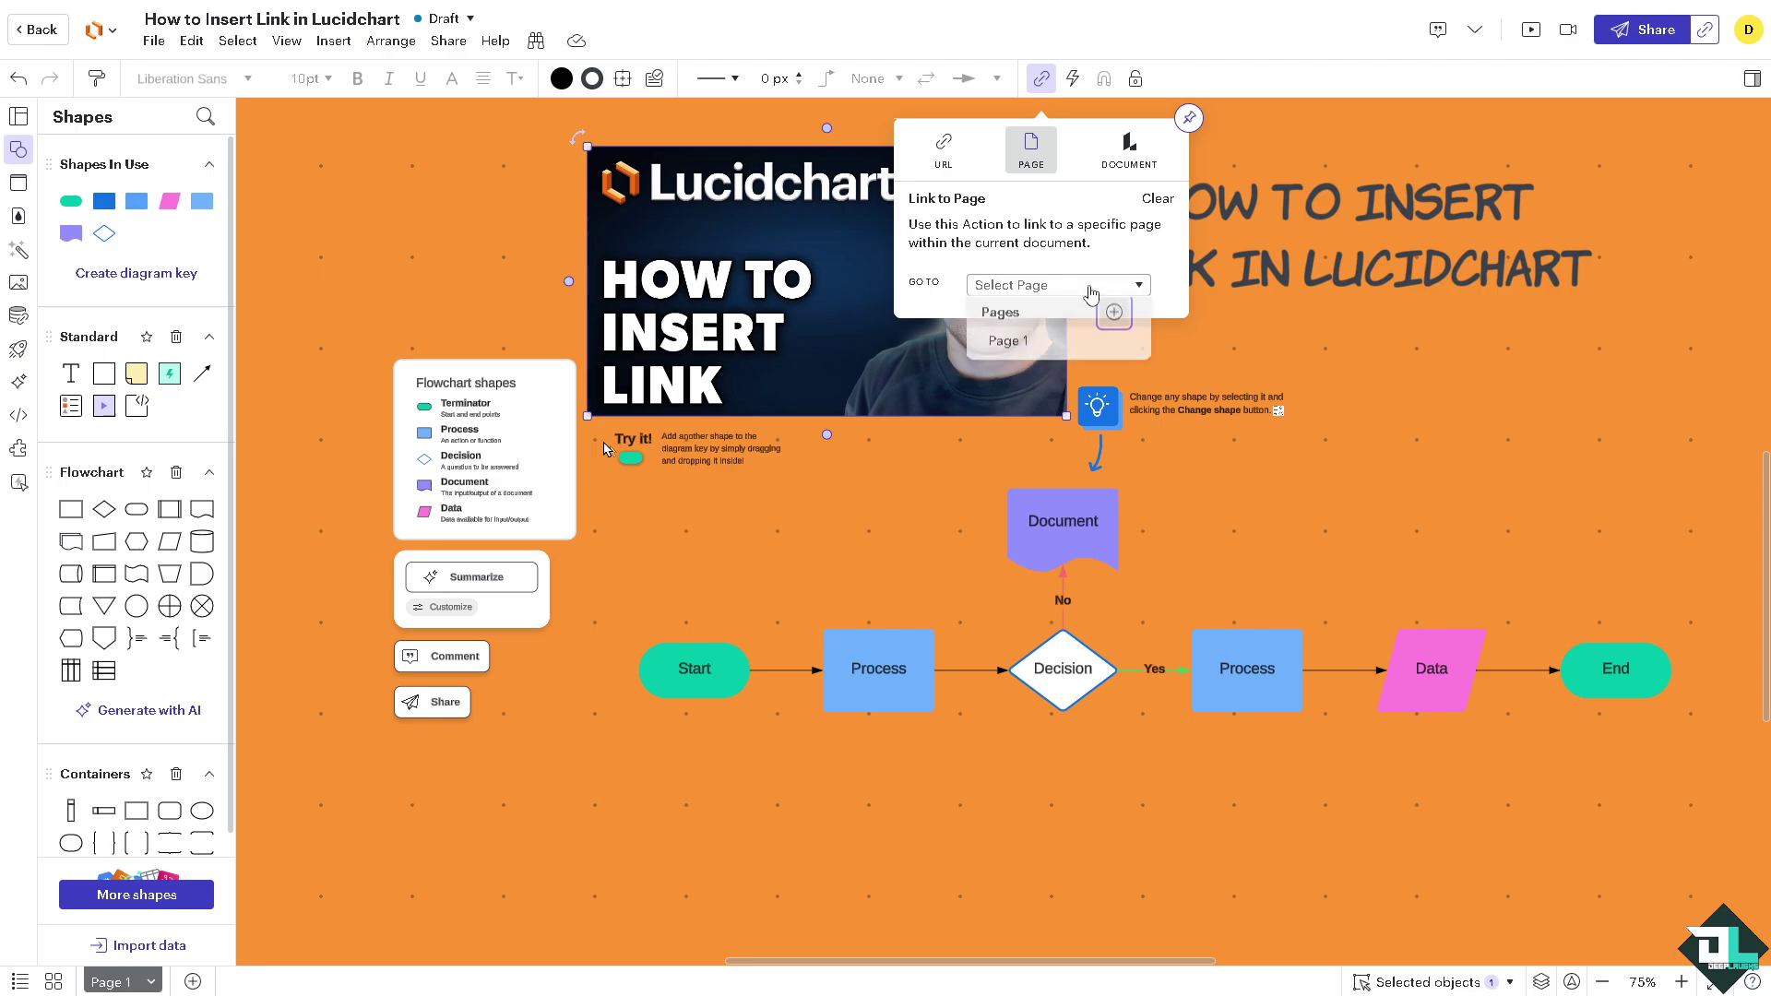
{"action": "left_click", "coordinate": [1009, 344]}
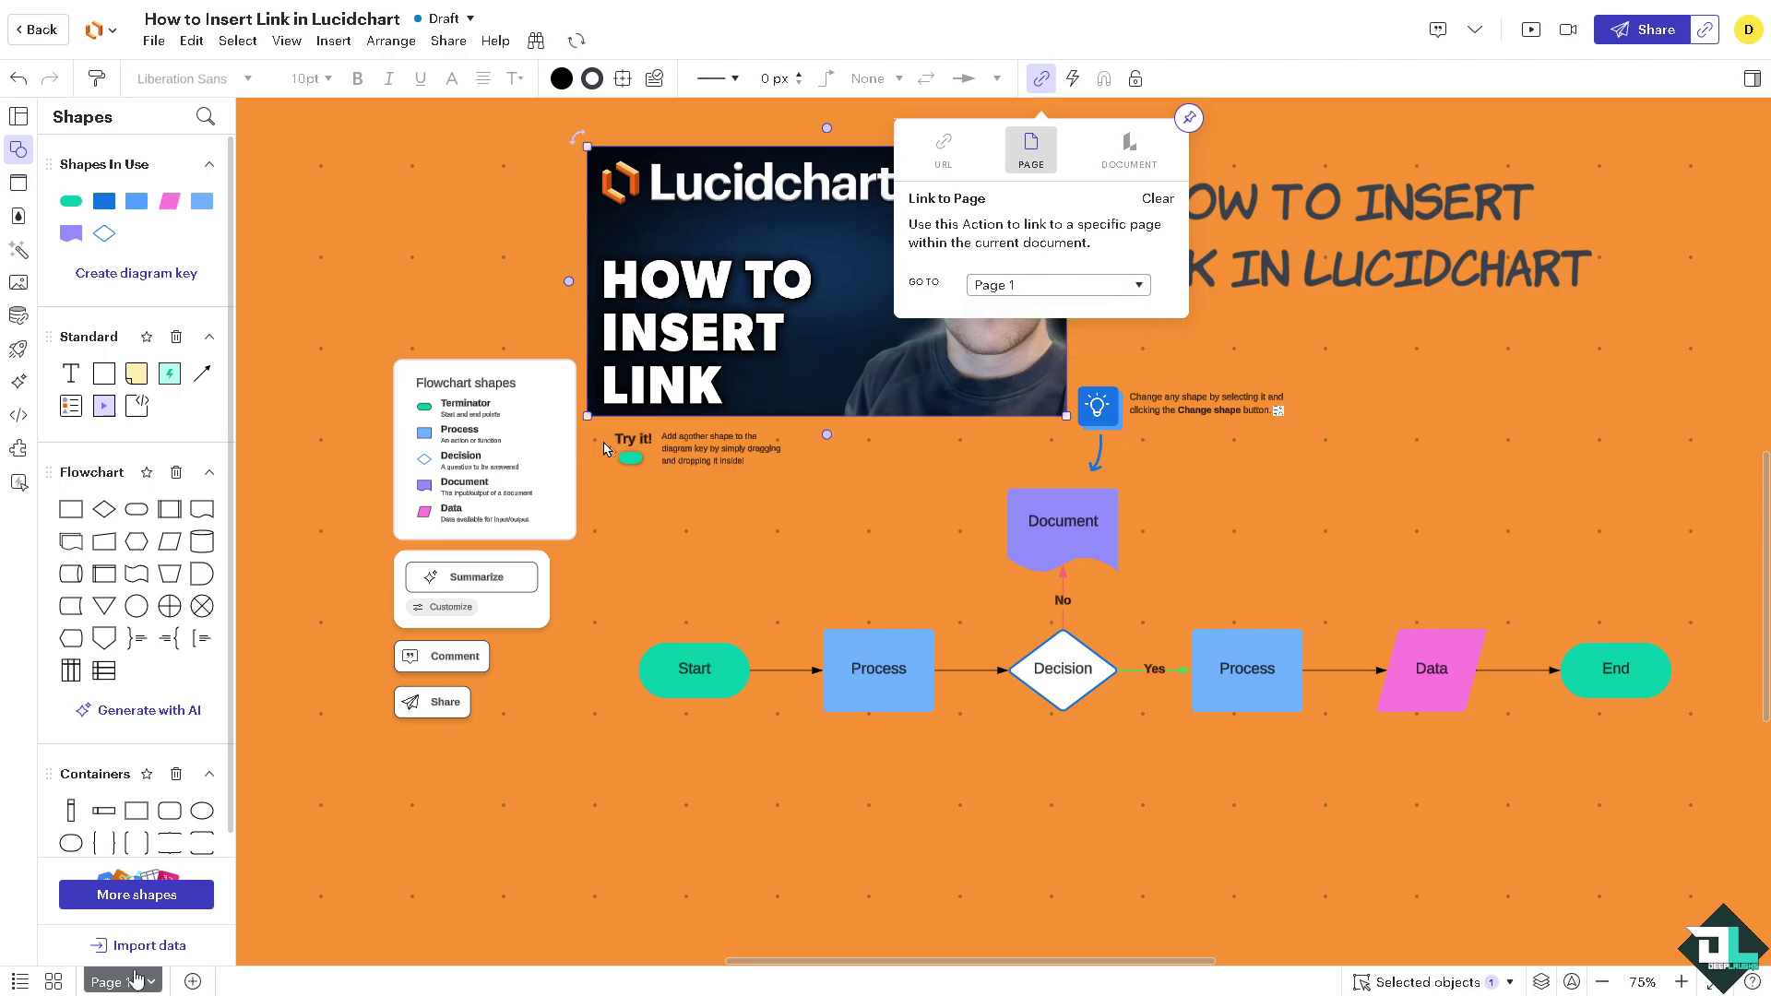
{"action": "left_click", "coordinate": [192, 982]}
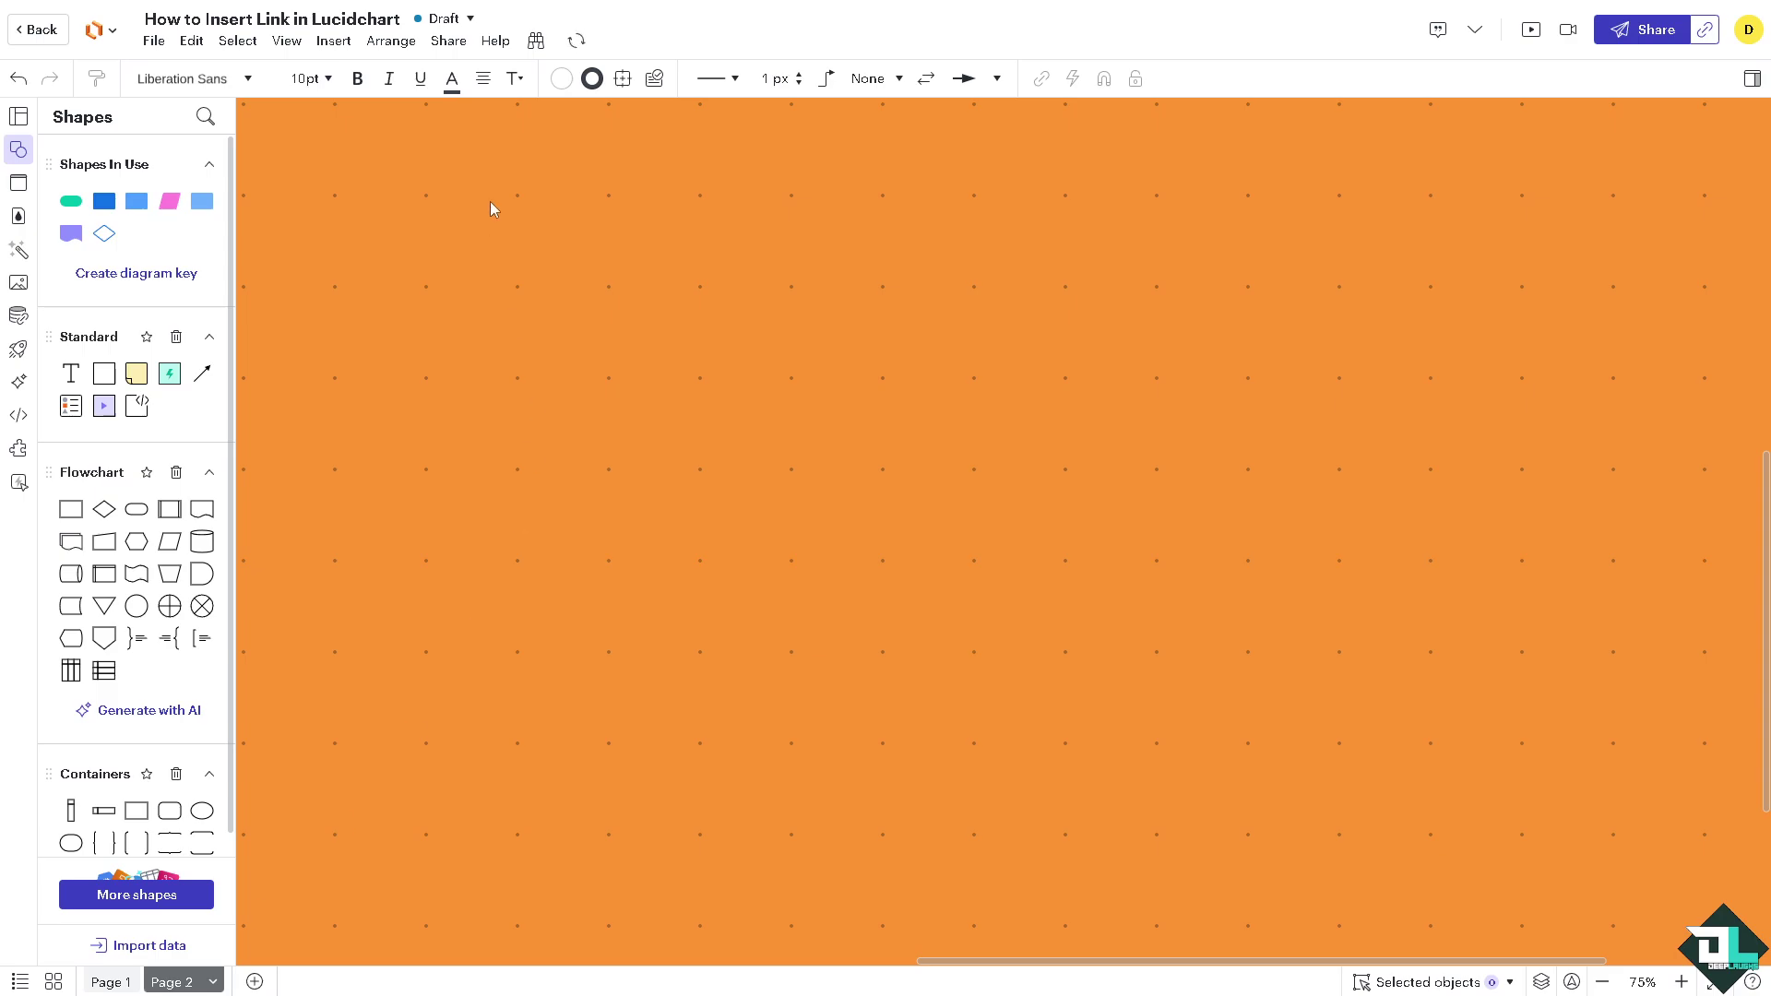
{"action": "left_click", "coordinate": [107, 982]}
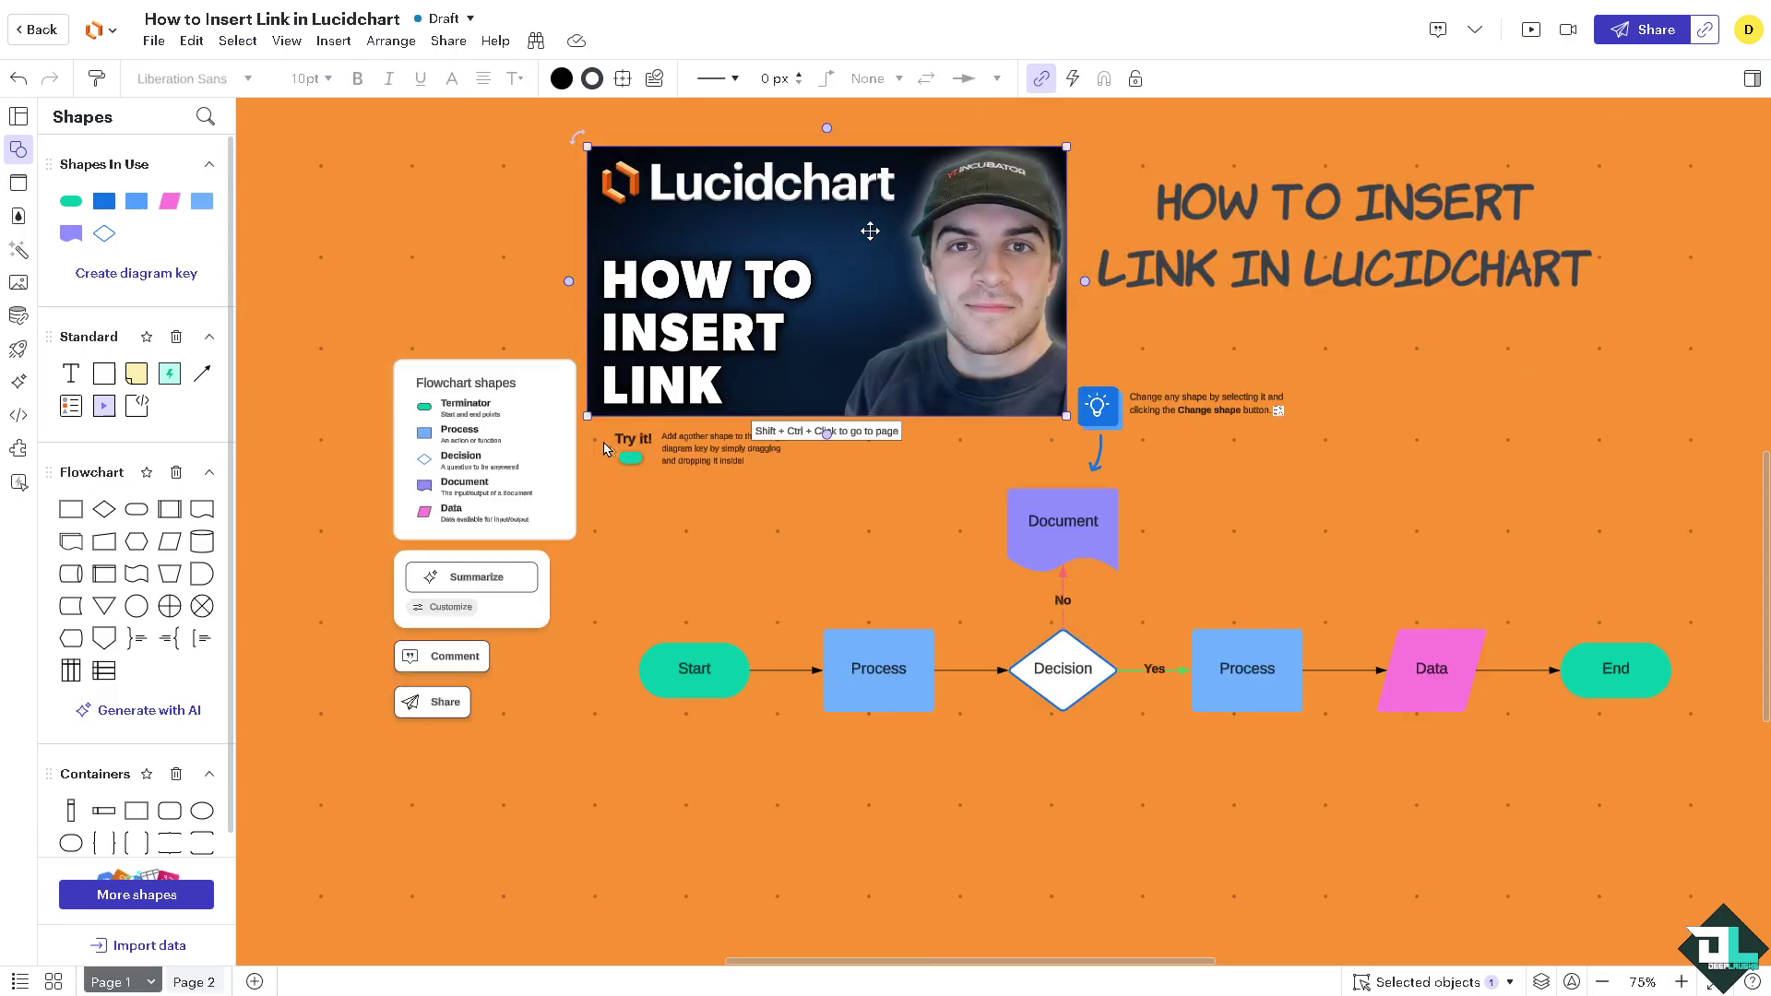
Link the thumbnail image to Page 2 through Insert > Link > Page
{"action": "left_click", "coordinate": [334, 43]}
{"action": "mouse_move", "coordinate": [433, 406]}
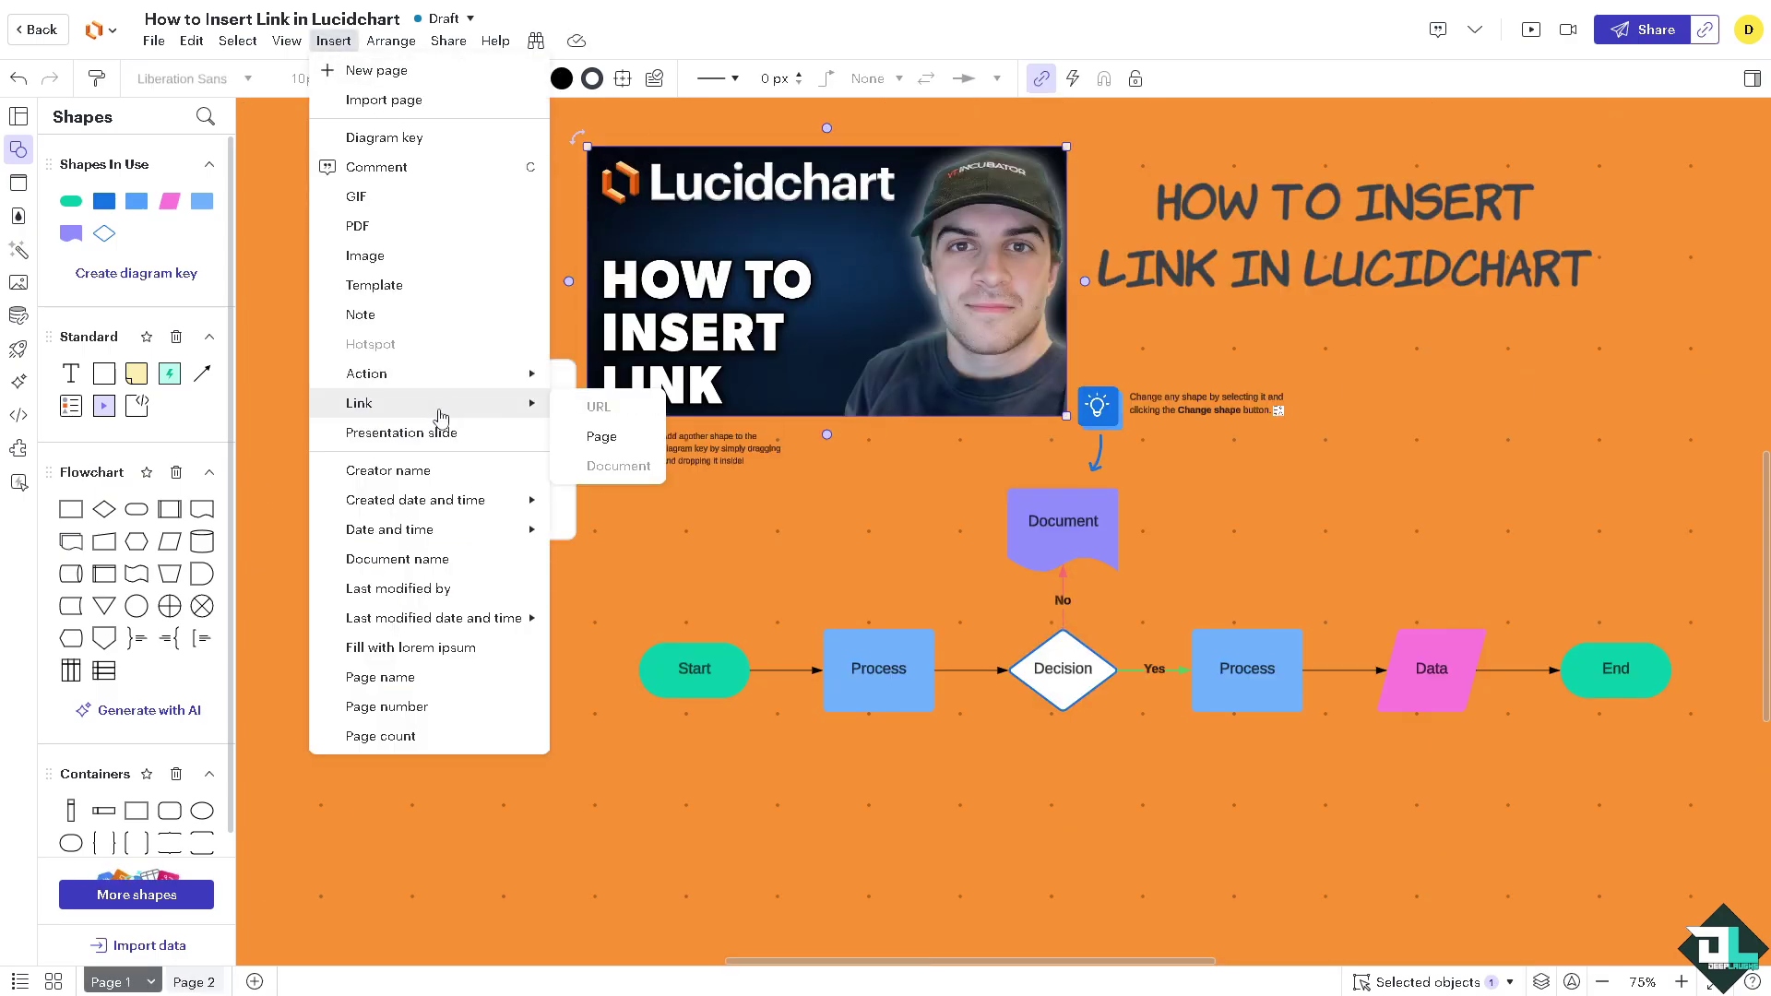
{"action": "left_click", "coordinate": [591, 437]}
{"action": "left_click", "coordinate": [1068, 288]}
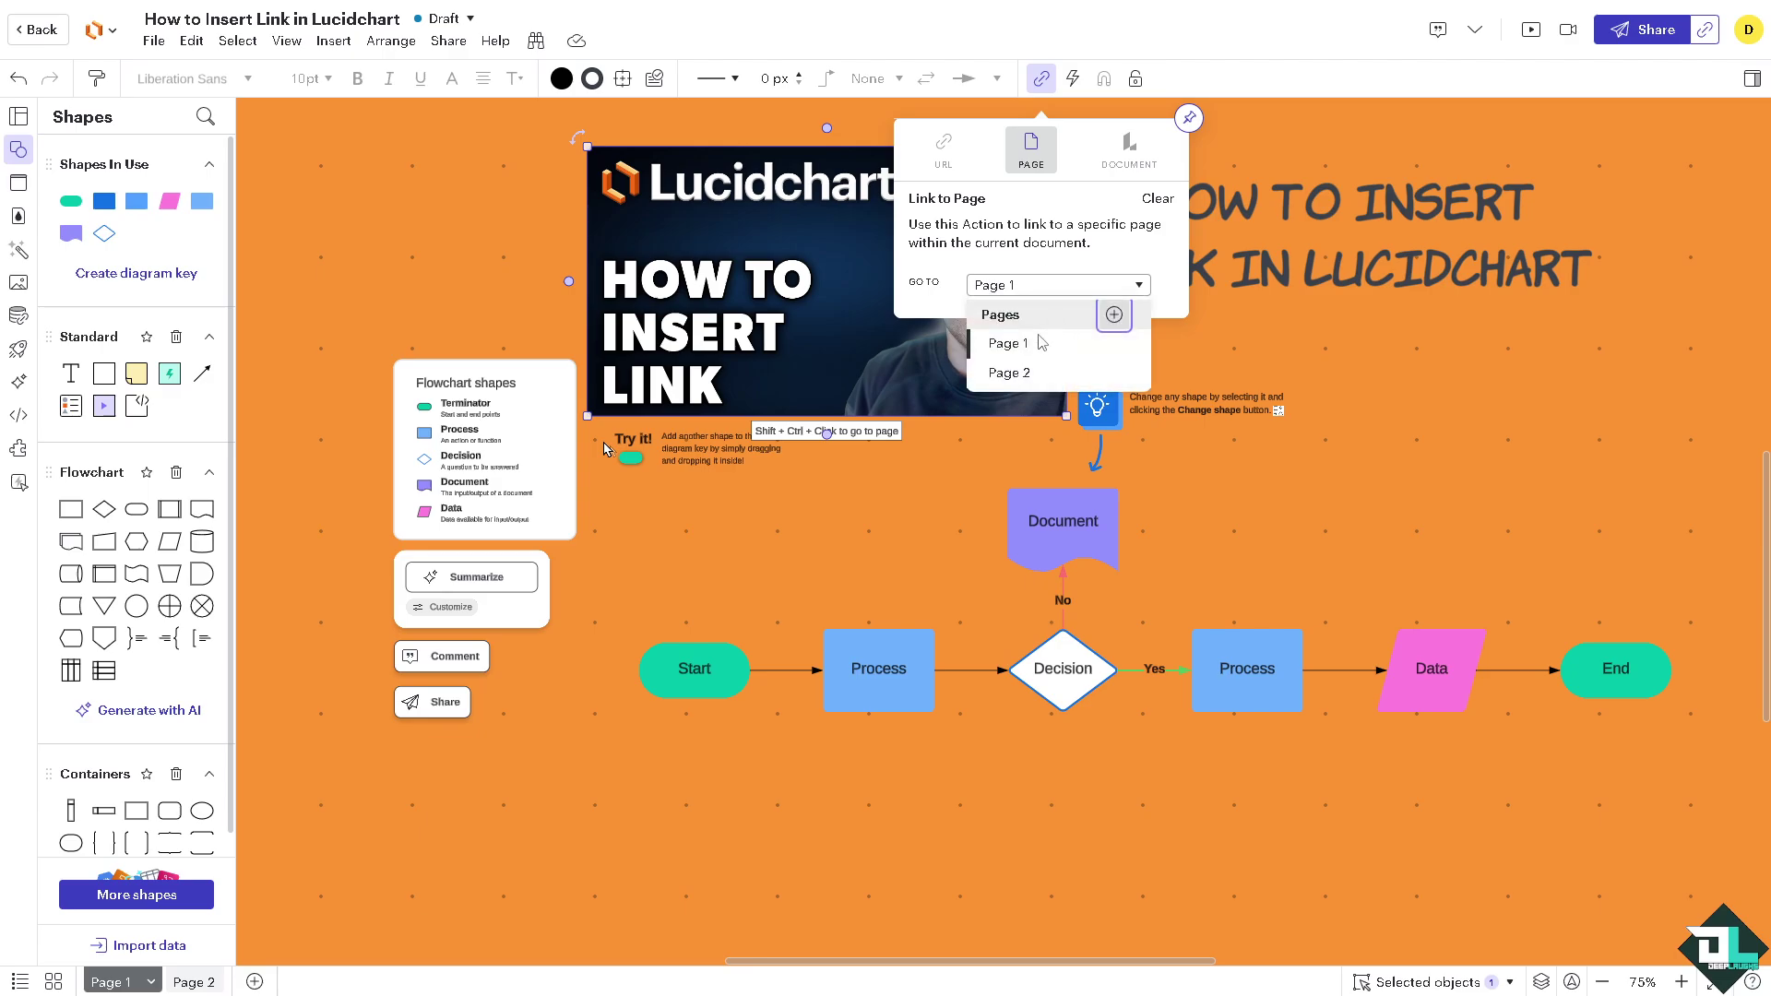
{"action": "left_click", "coordinate": [1028, 374]}
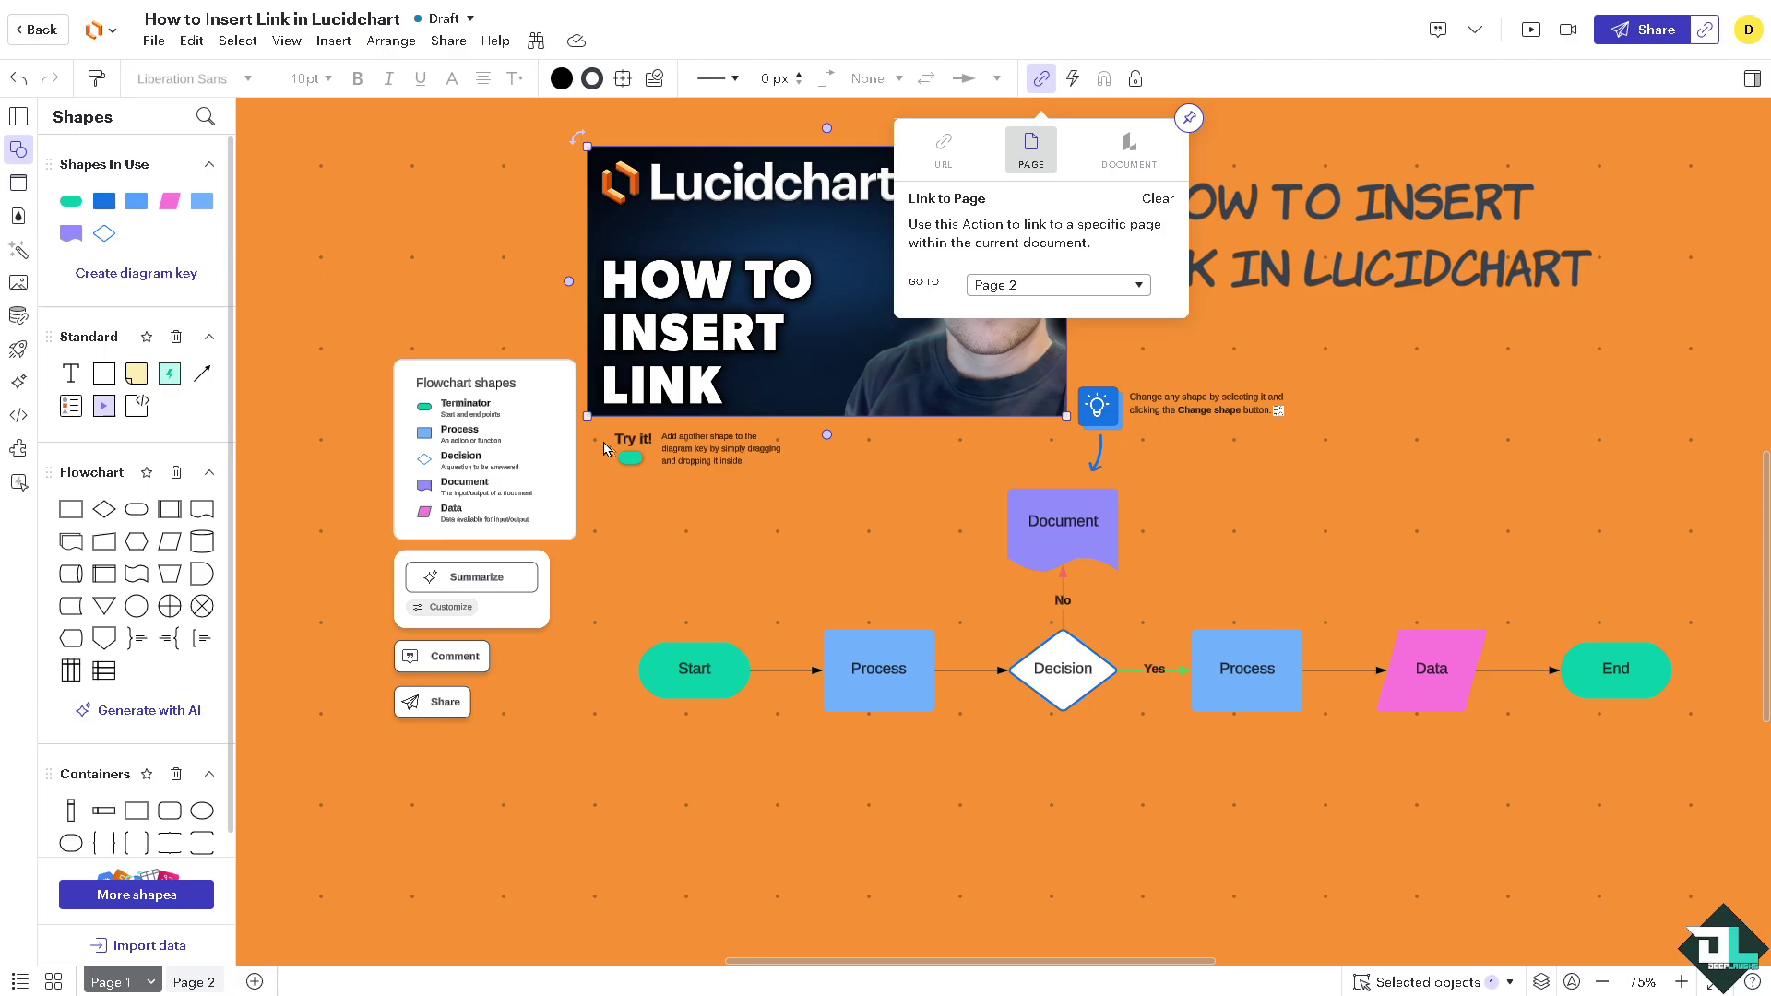
{"action": "left_click", "coordinate": [867, 546]}
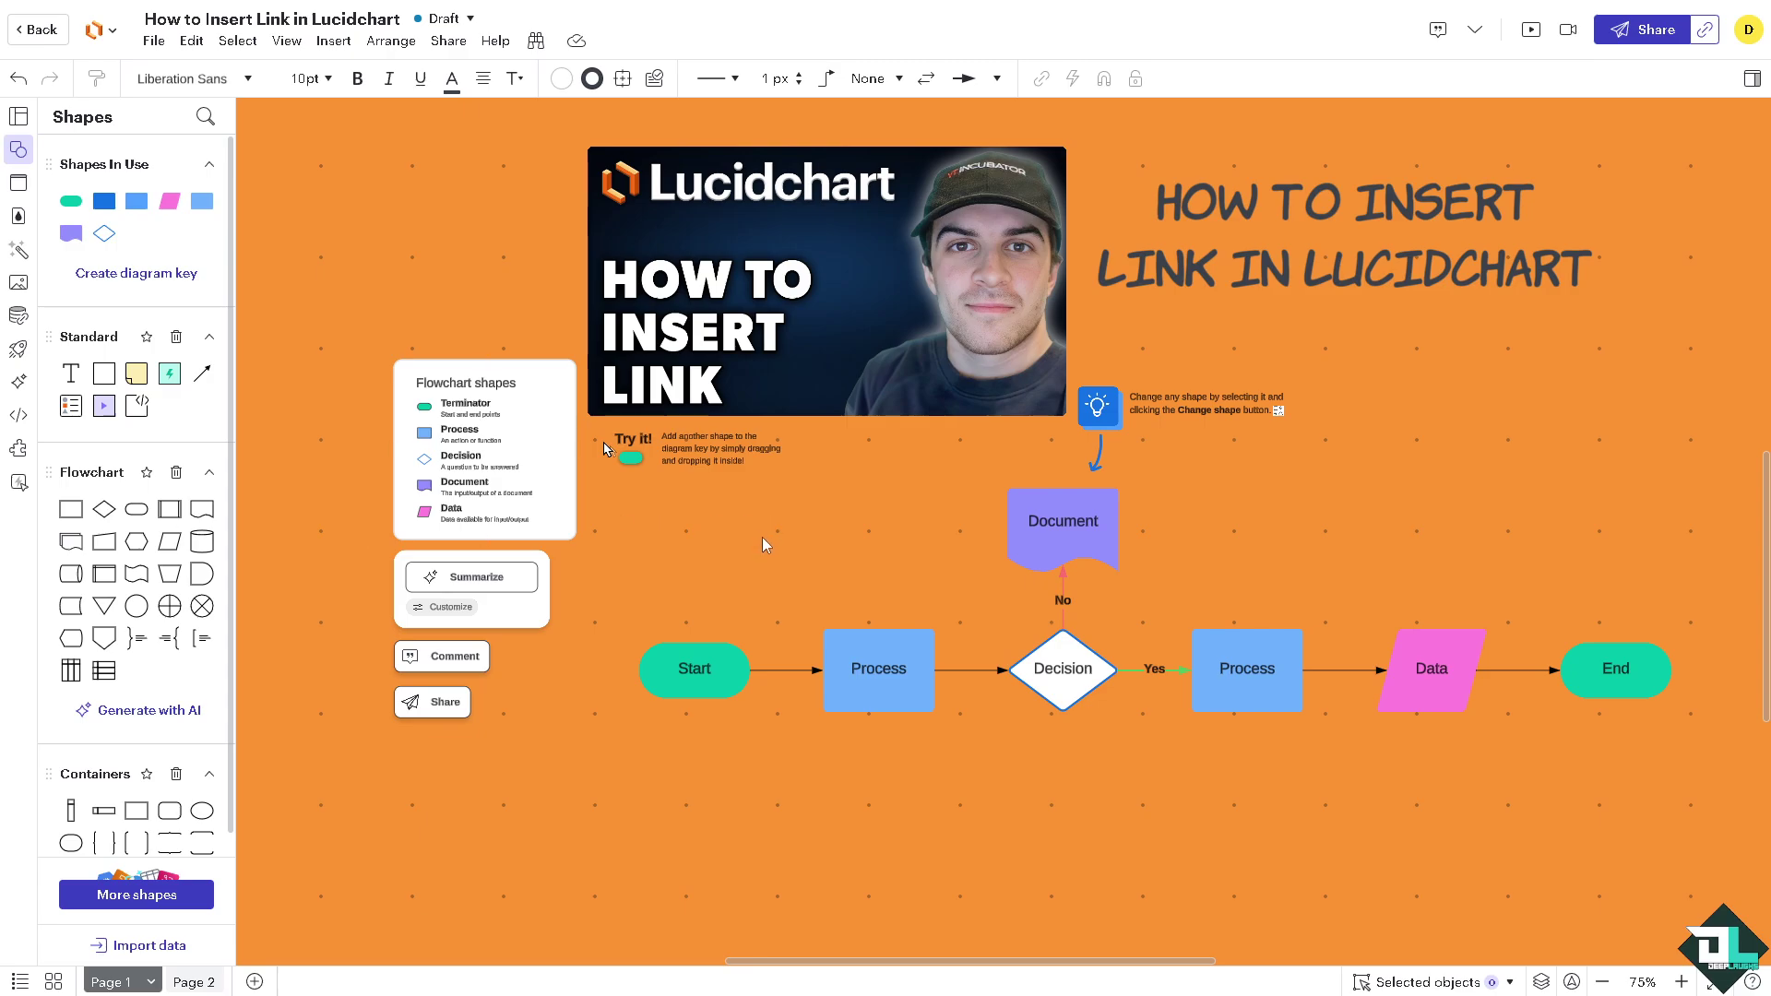
{"action": "left_click", "coordinate": [1064, 509]}
{"action": "left_click", "coordinate": [333, 40]}
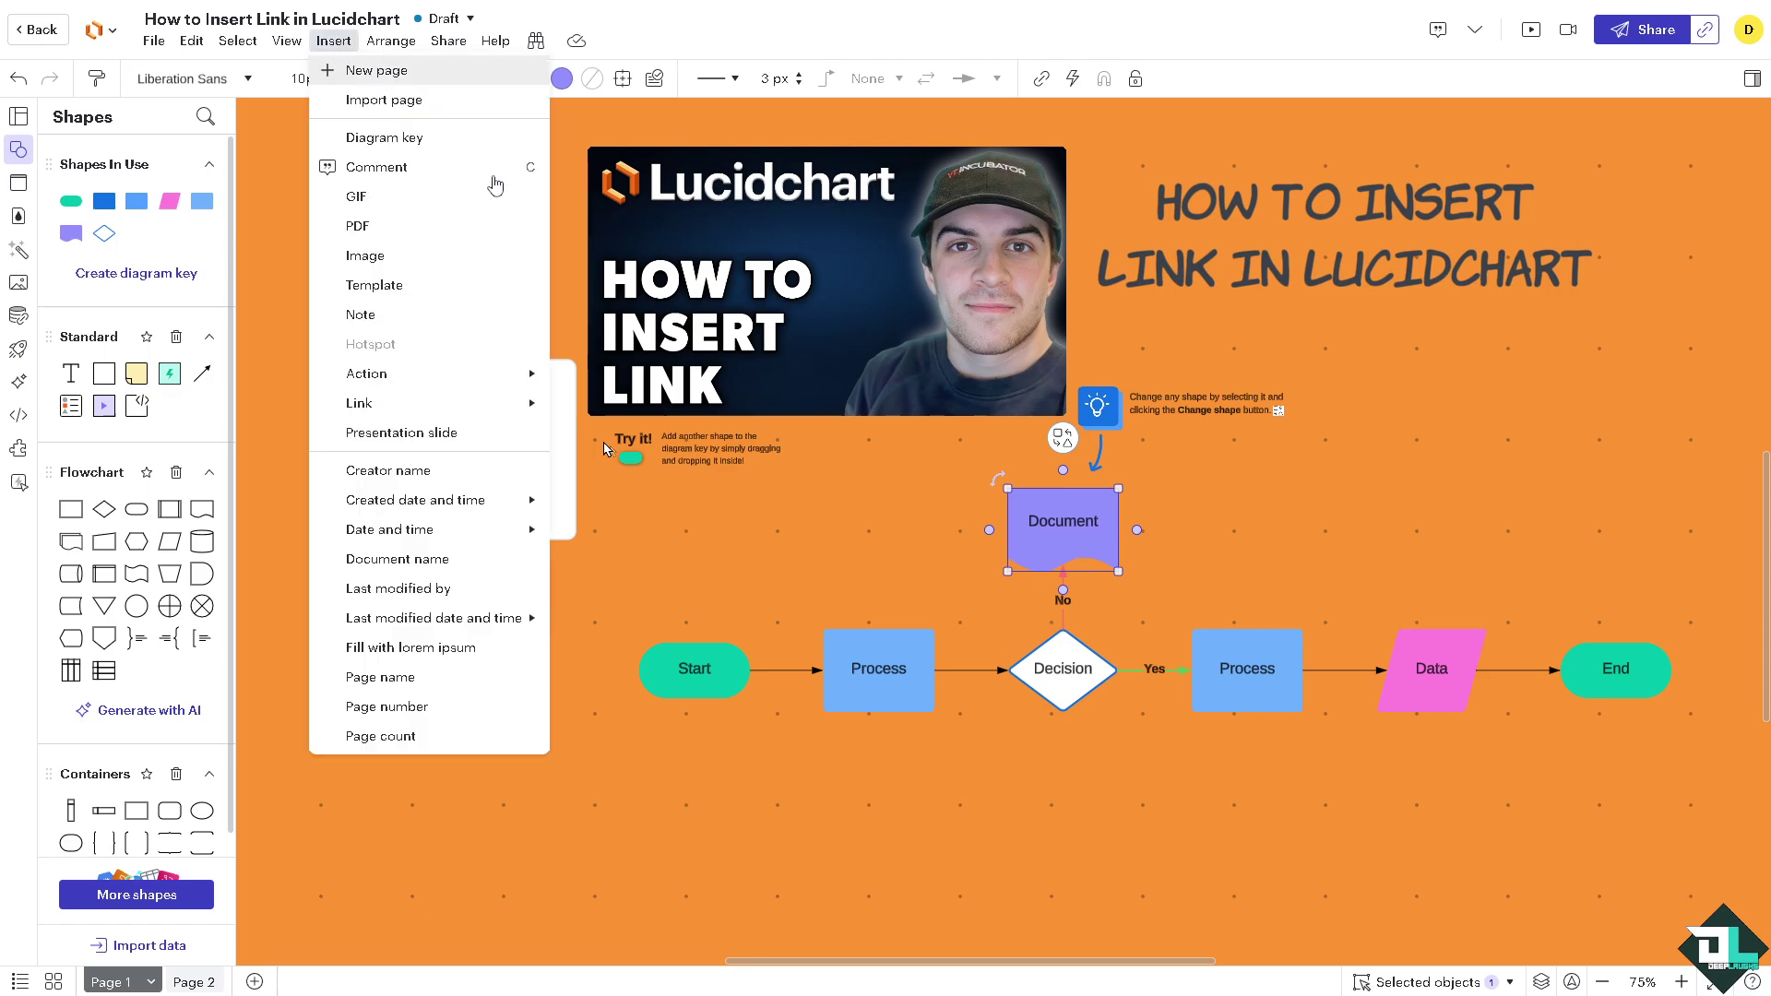
{"action": "mouse_move", "coordinate": [480, 404]}
{"action": "left_click", "coordinate": [618, 466]}
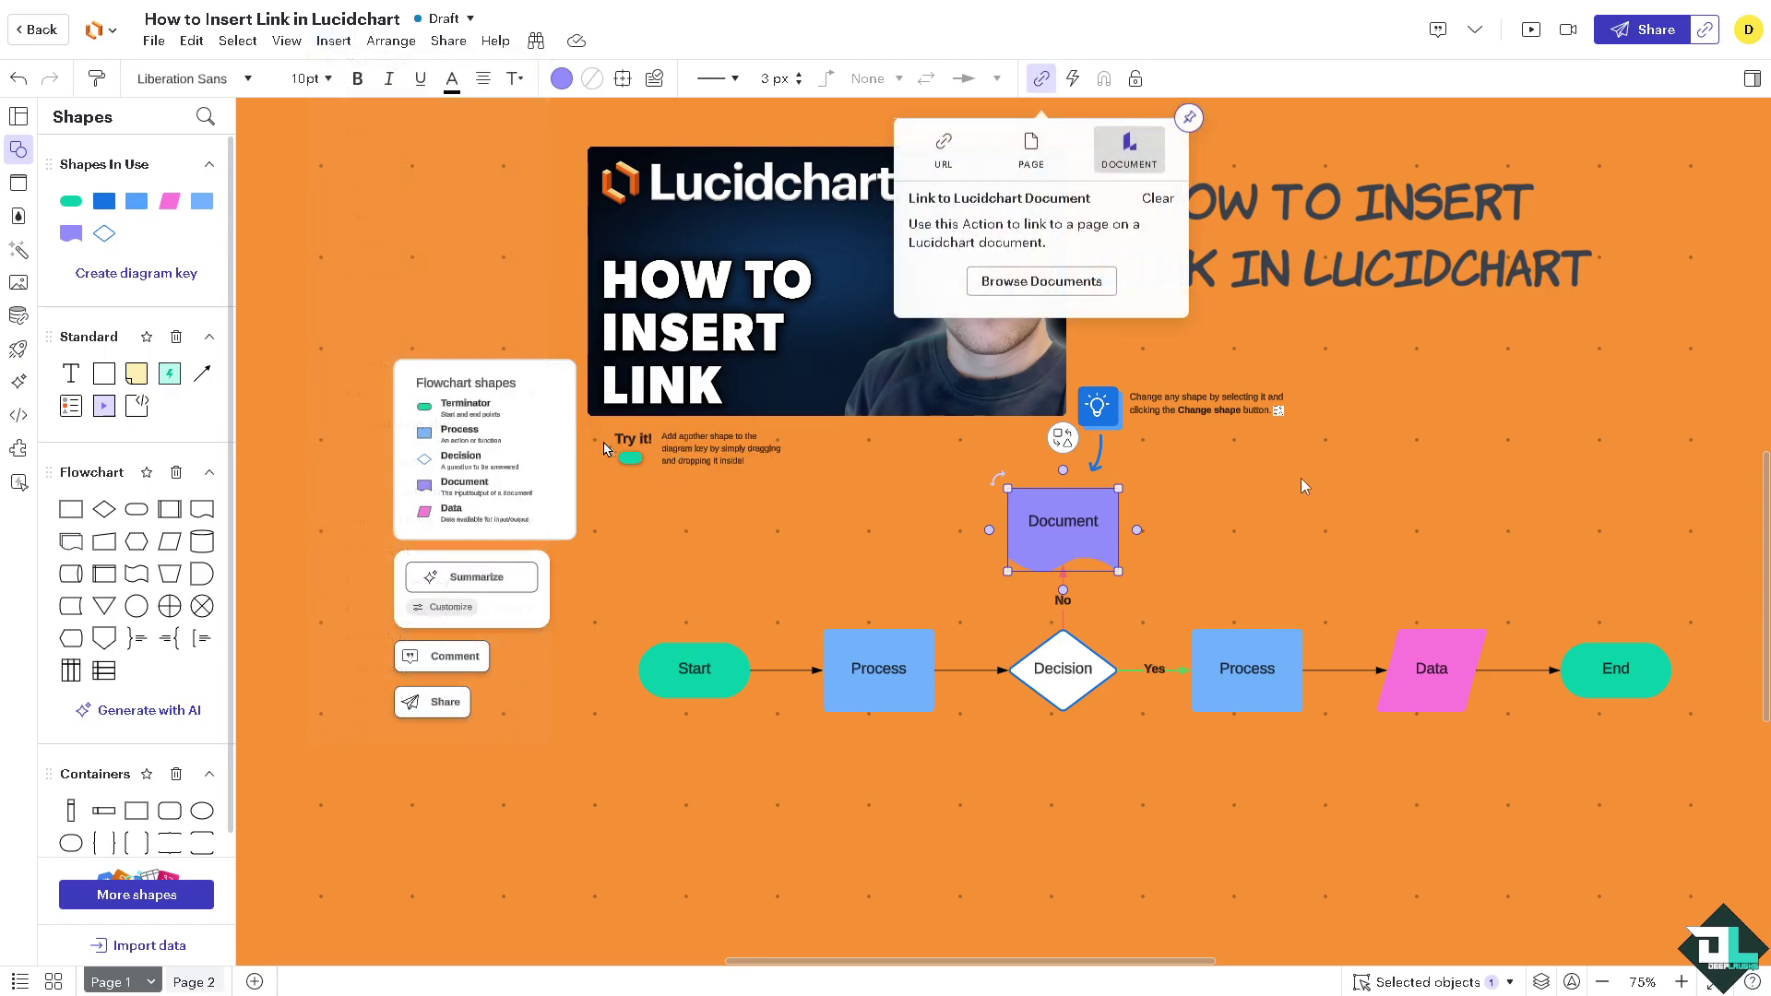
{"action": "left_click", "coordinate": [1085, 283]}
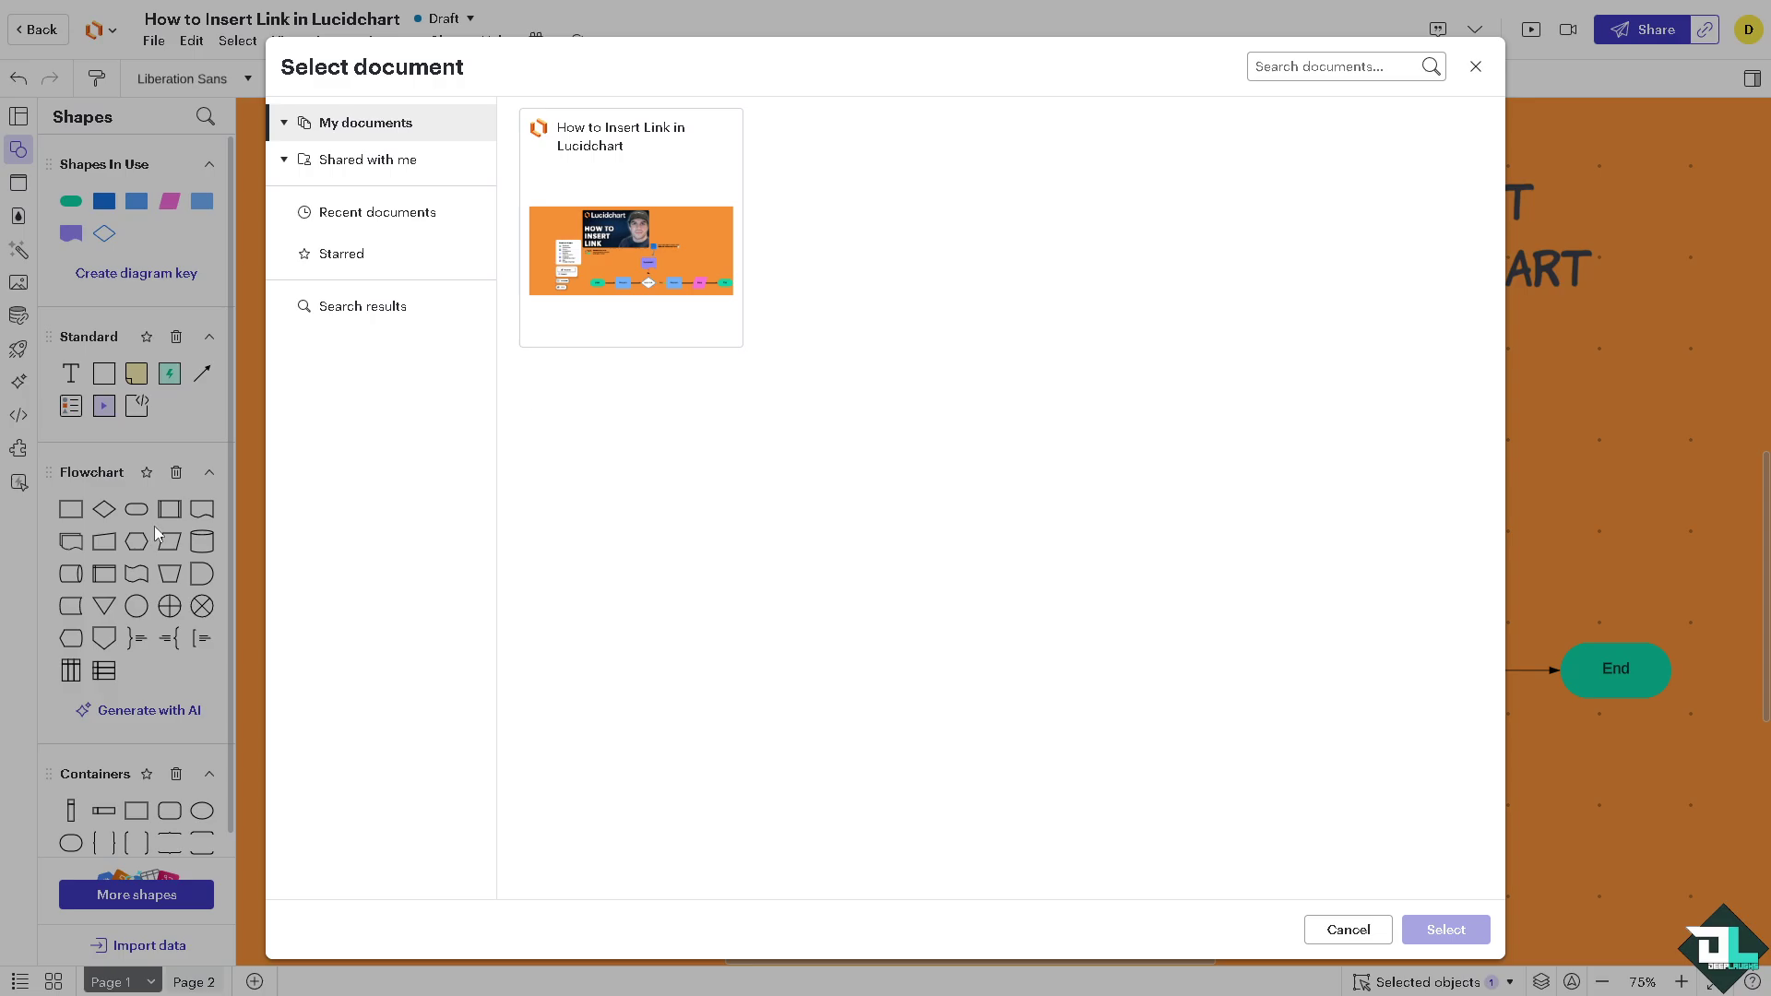
{"action": "left_click", "coordinate": [1477, 66]}
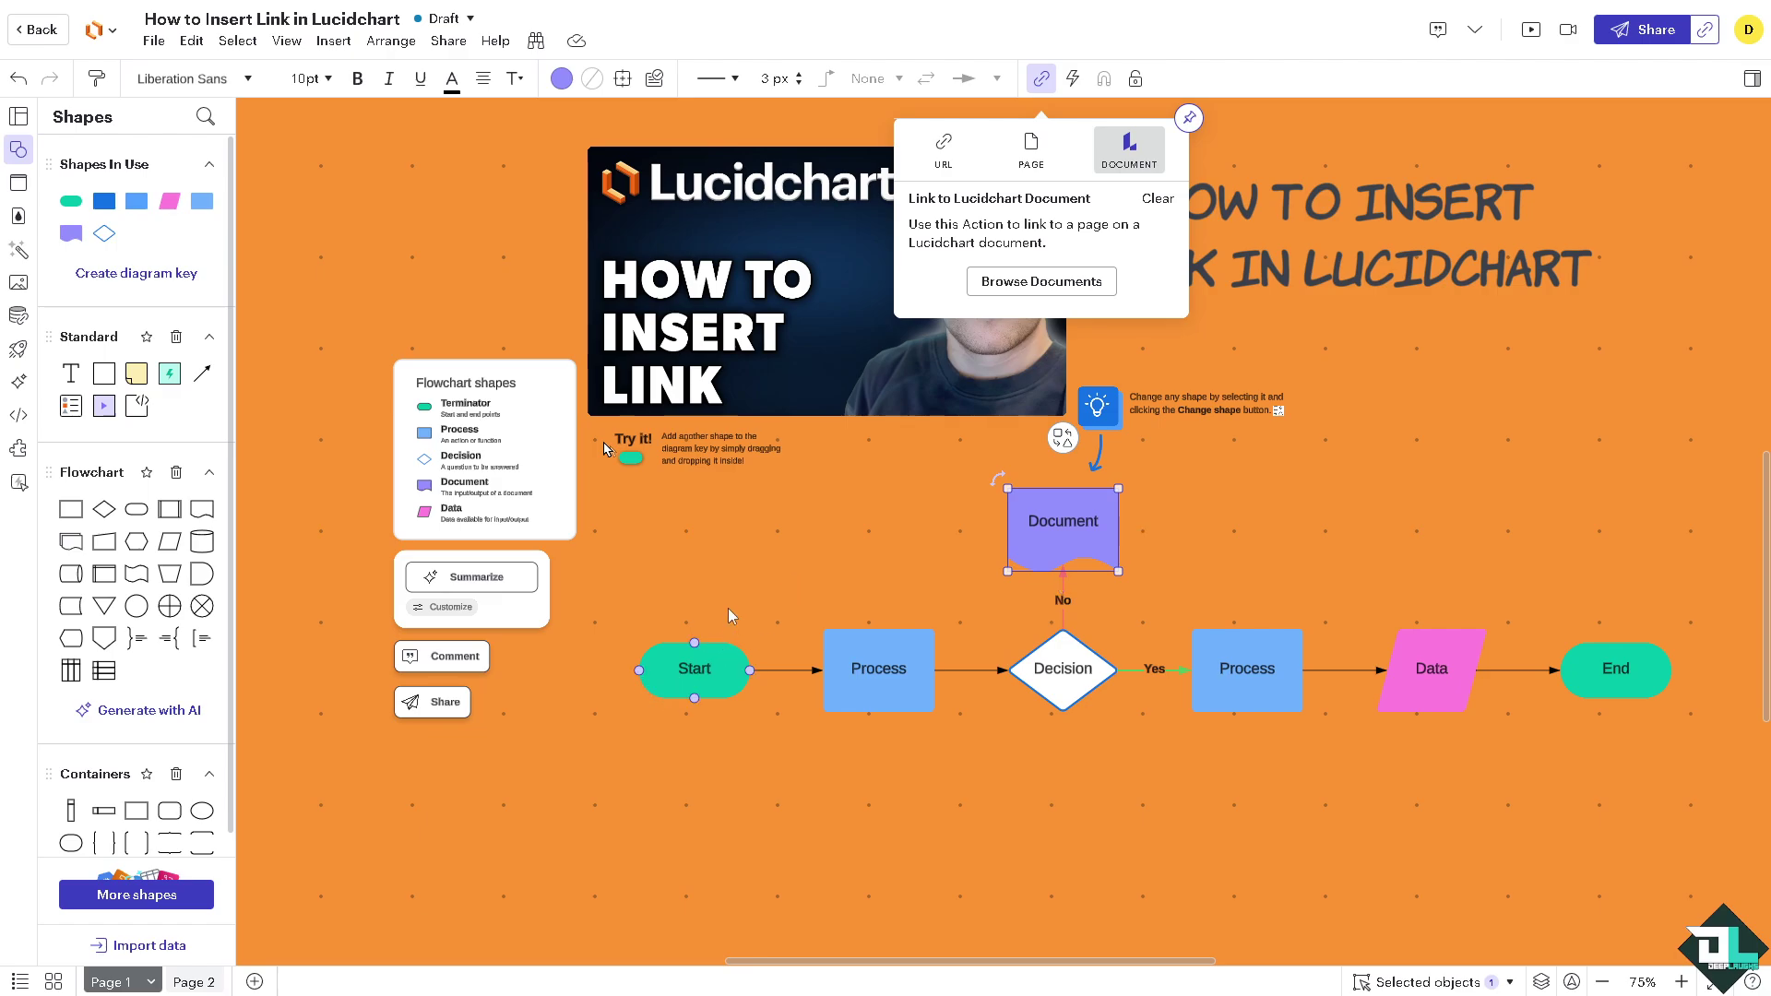
{"action": "left_click", "coordinate": [816, 533]}
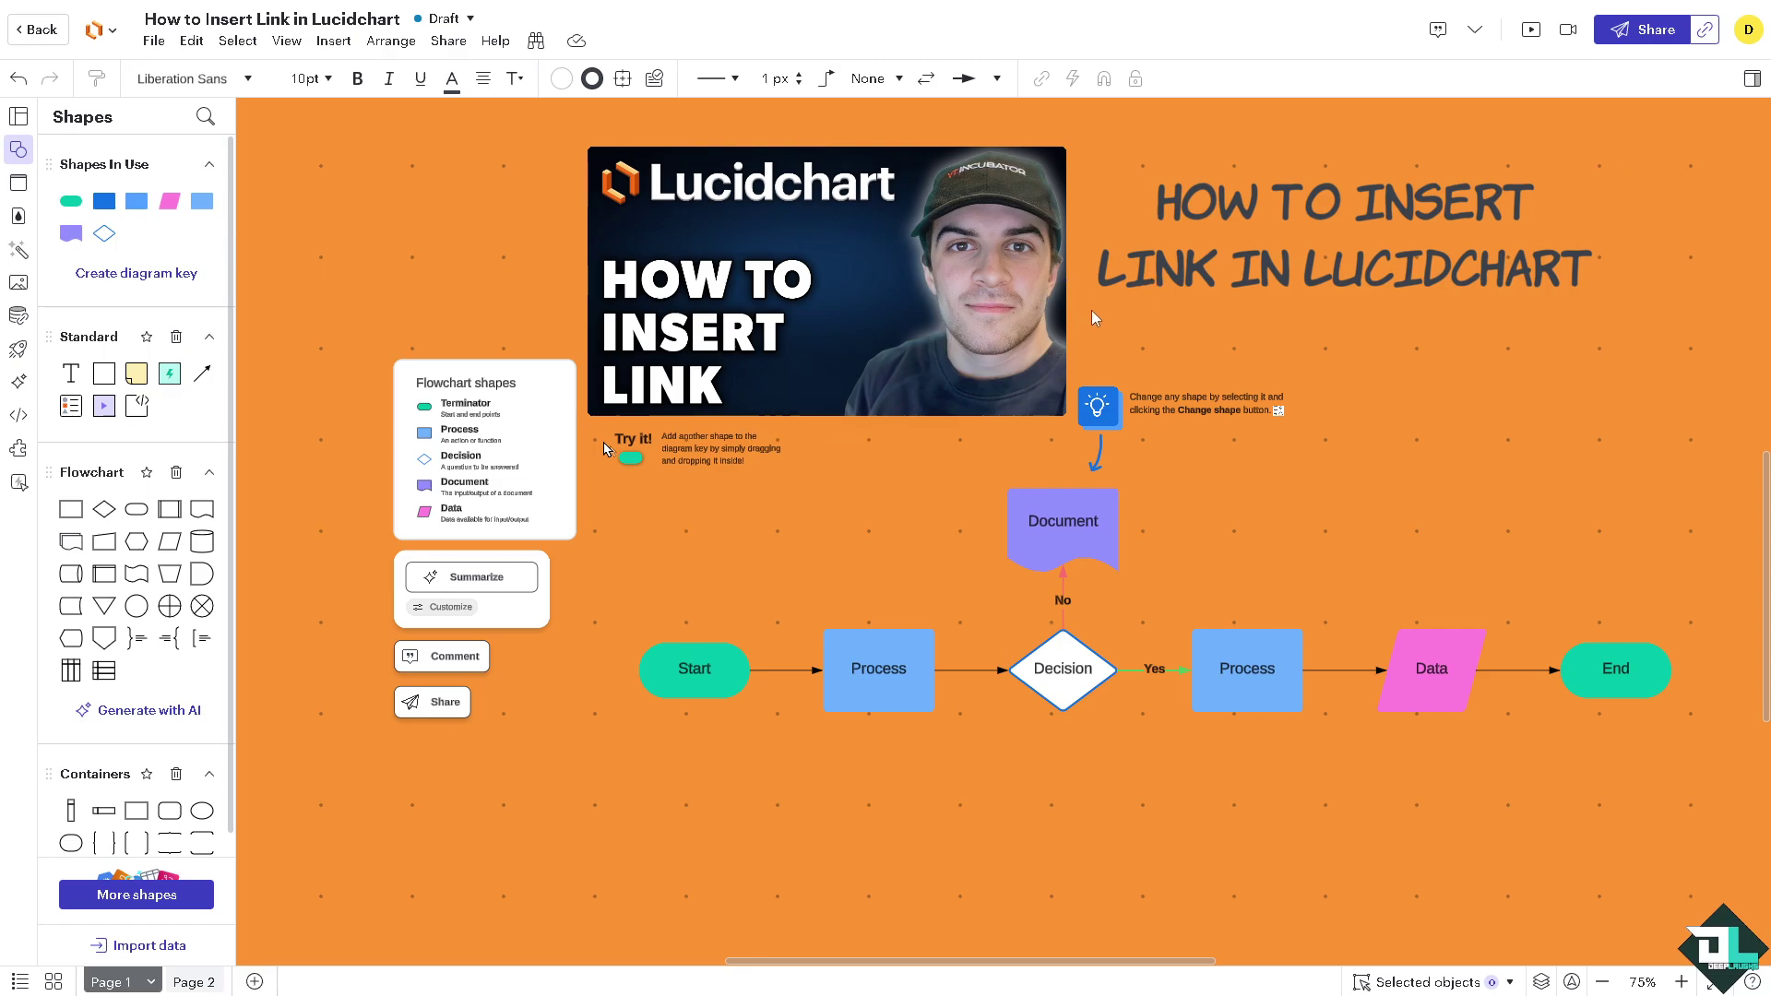
{"action": "key", "text": "Escape"}
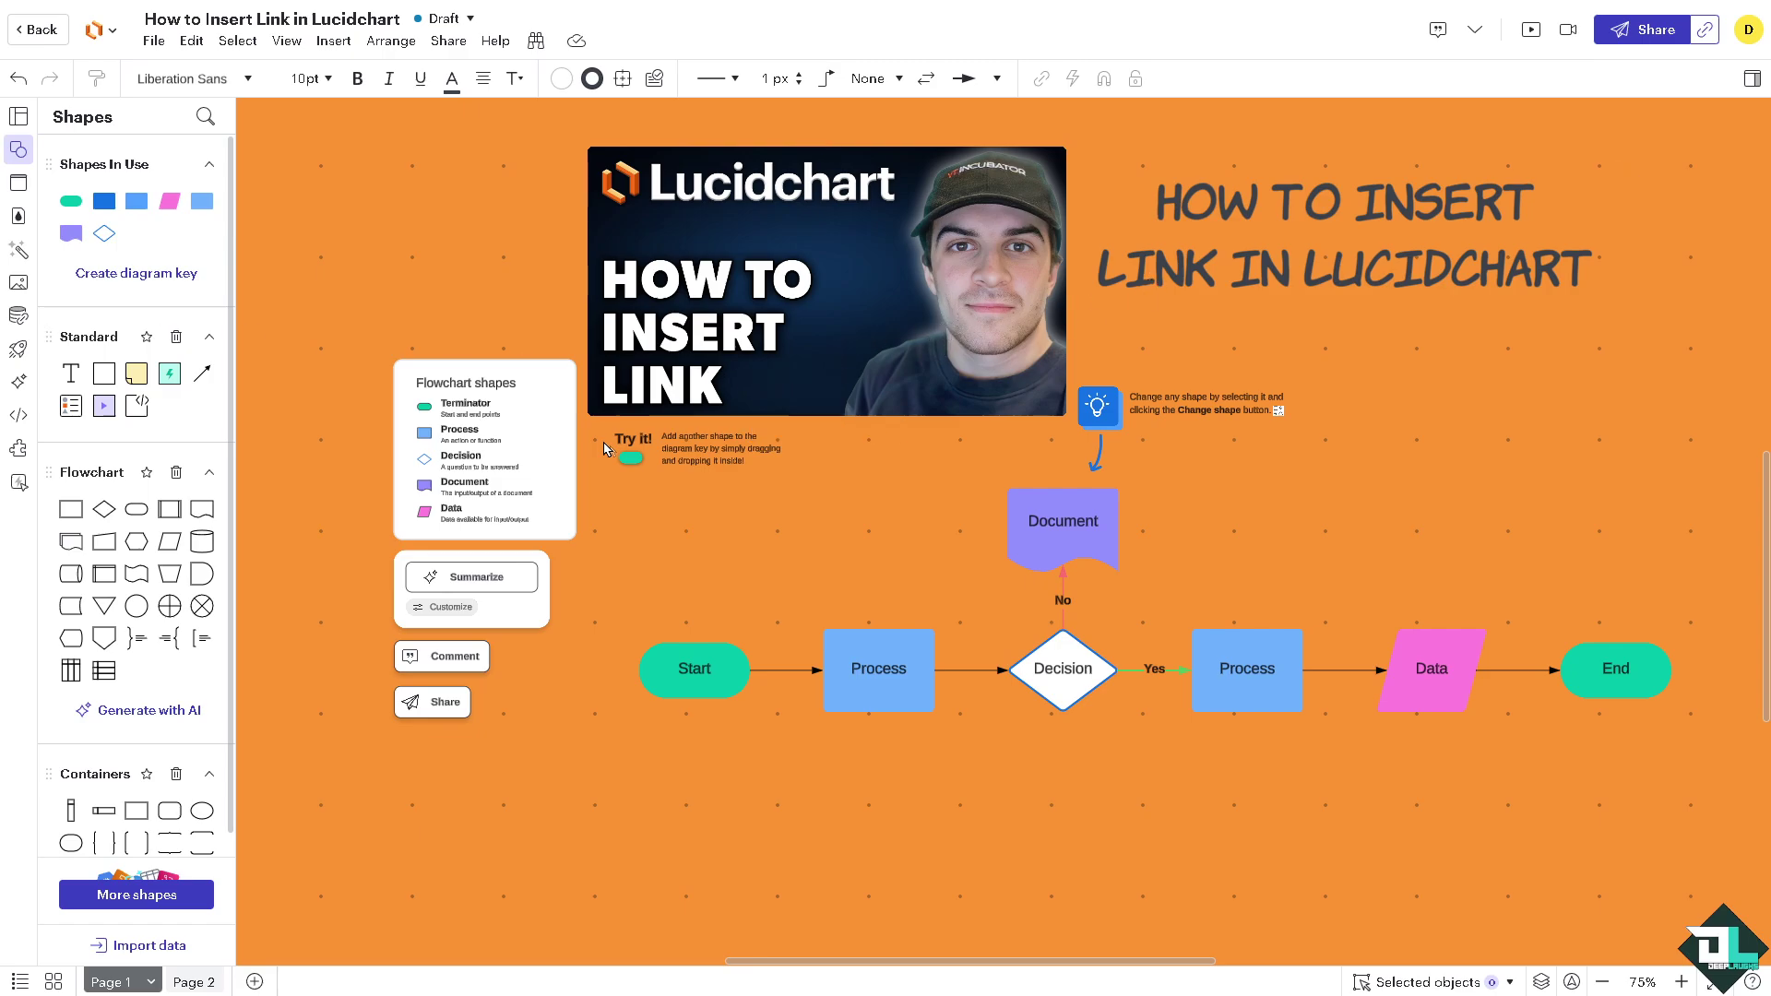